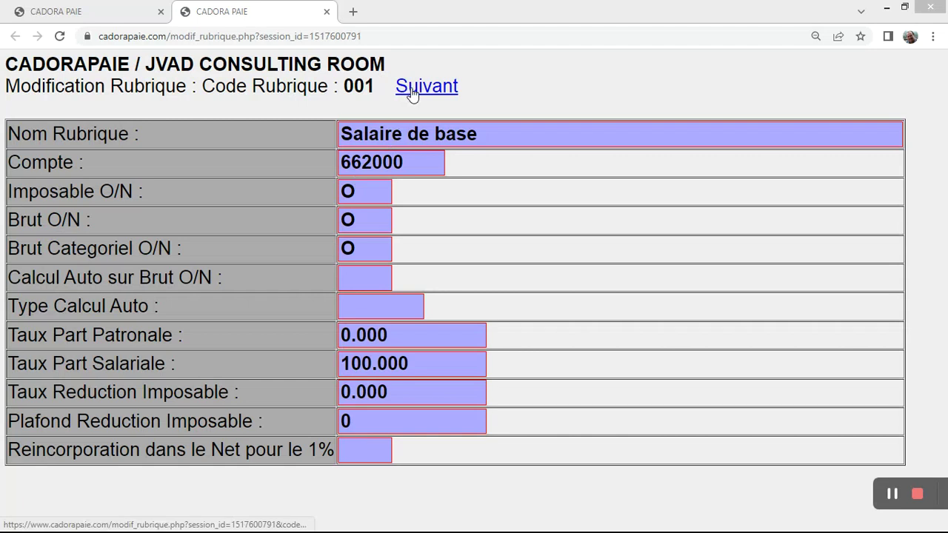
Rename rubrique 001 to "Salaire de basexxxx" and go on to the following rubrique
click(493, 131)
text(xxxx)
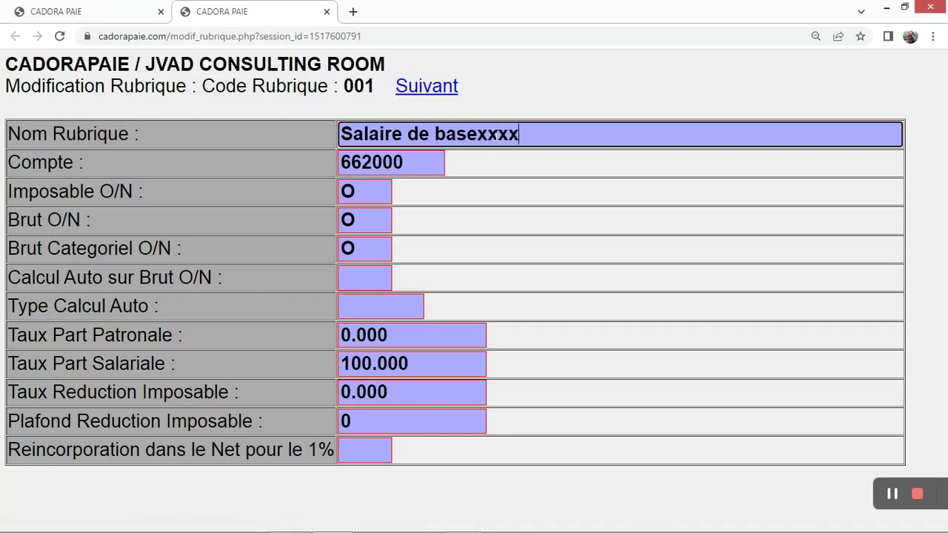
click(441, 168)
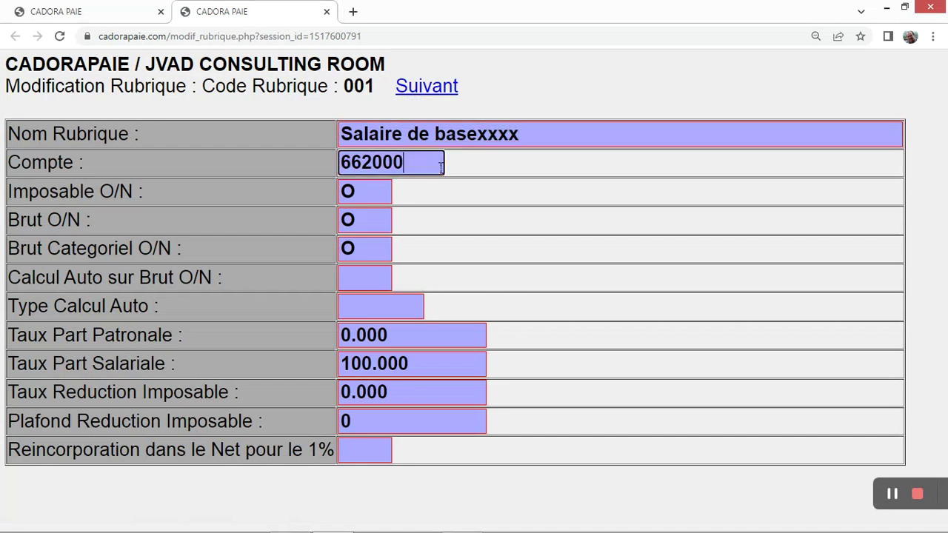
click(439, 92)
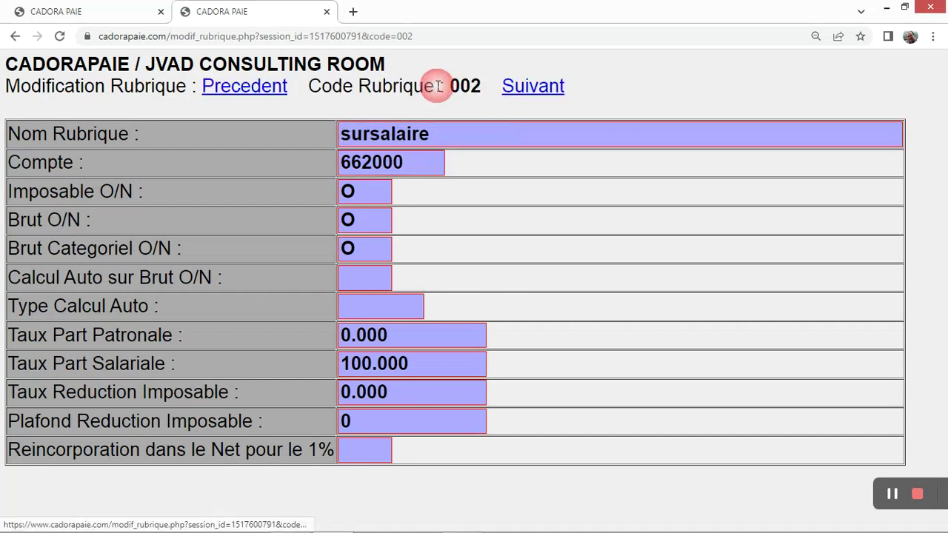
Return to rubrique 001 and restore its name to "Salaire de base"
click(261, 94)
click(524, 138)
key(BackSpace)
key(BackSpace)
key(BackSpace)
key(BackSpace)
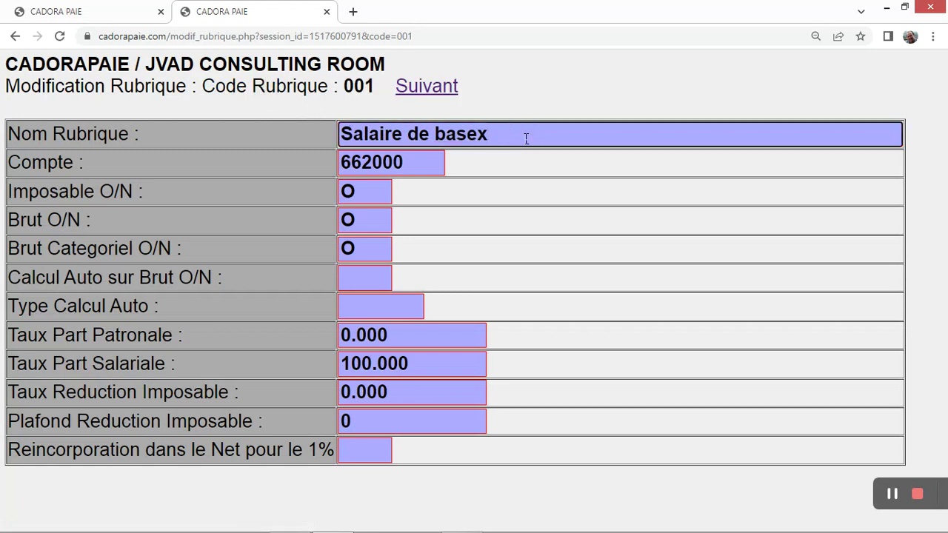
click(429, 163)
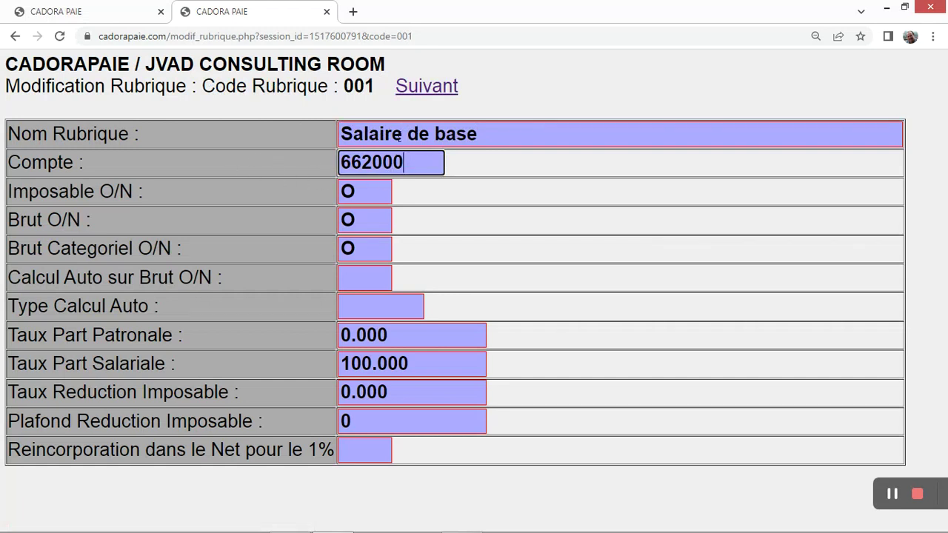
Go forward through the earnings rubriques from 002 to 012, examining the Compte assigned to each
click(423, 87)
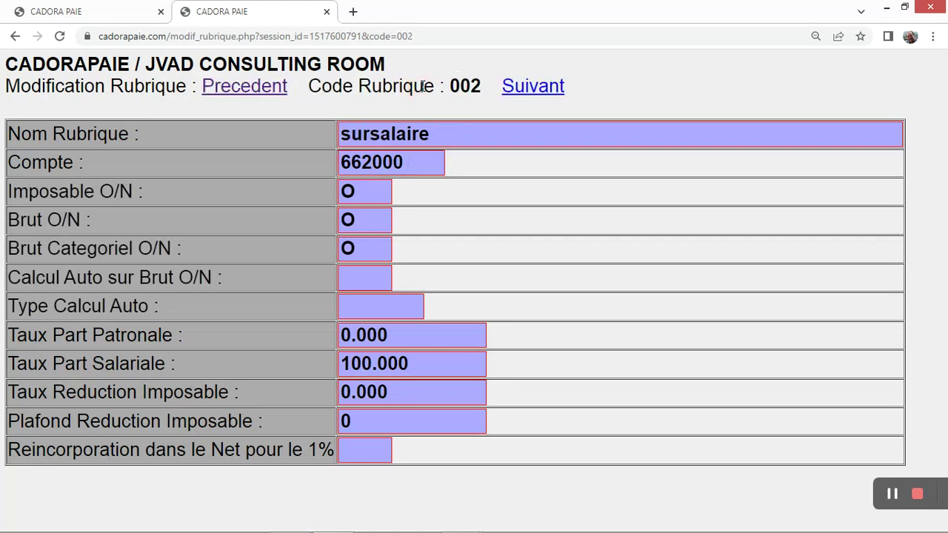
click(532, 87)
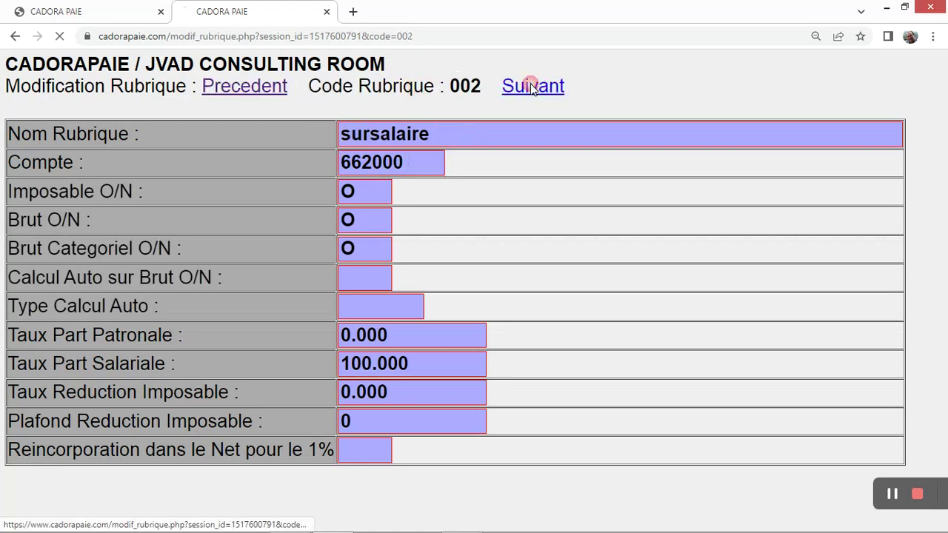
double_click(363, 168)
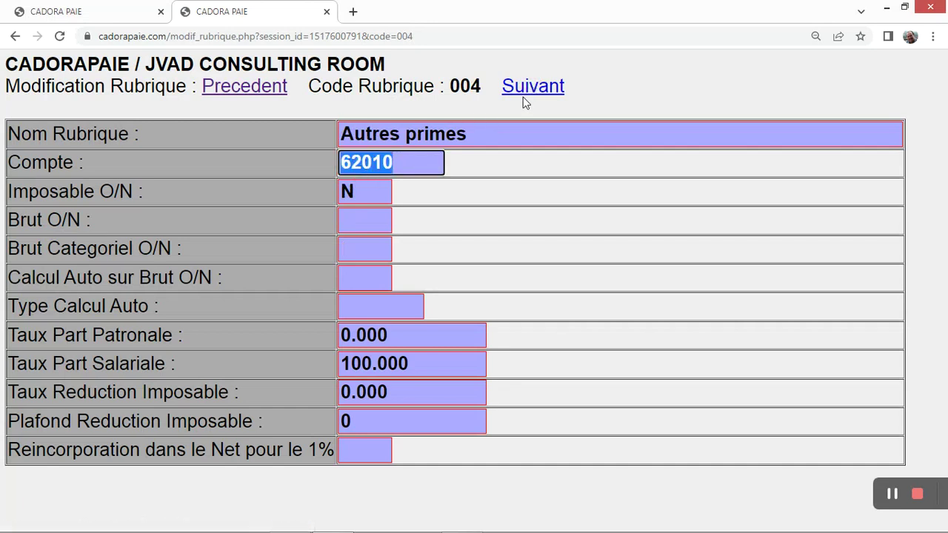
click(545, 86)
click(544, 86)
click(544, 86)
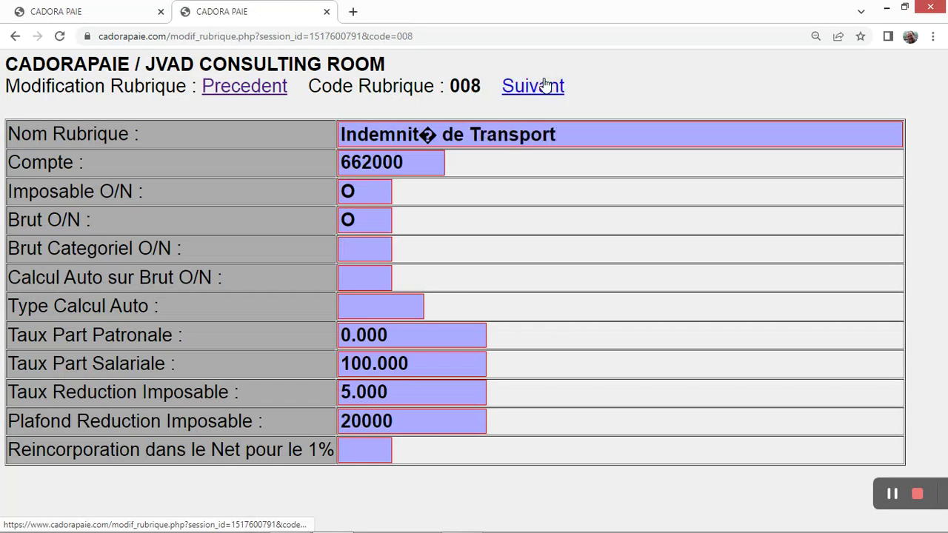
click(545, 86)
click(544, 86)
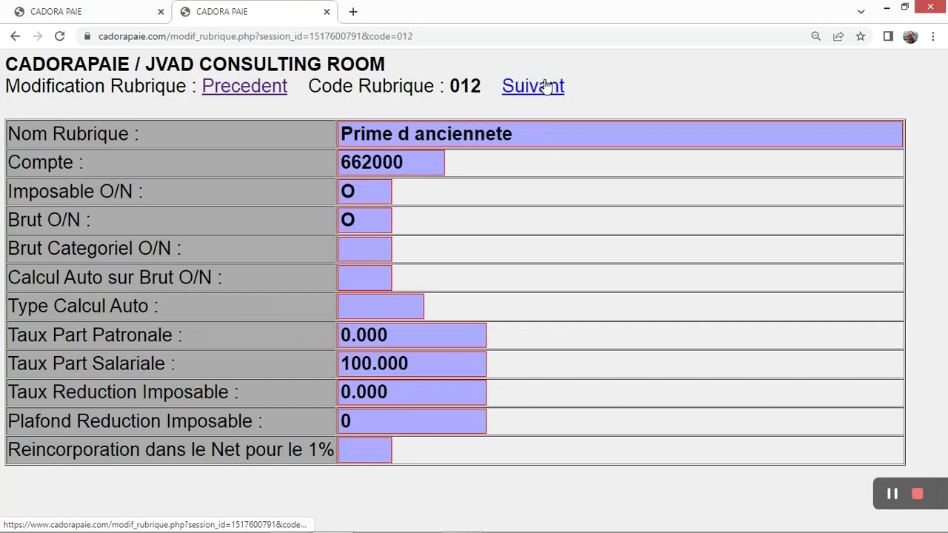
Examine the Compte assigned to the deduction rubriques from 053 through 095
click(544, 86)
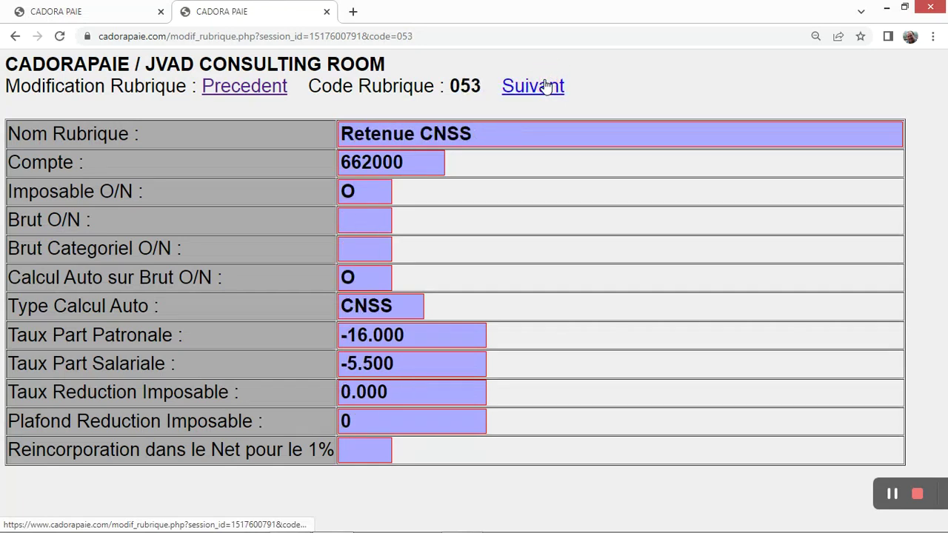
click(544, 86)
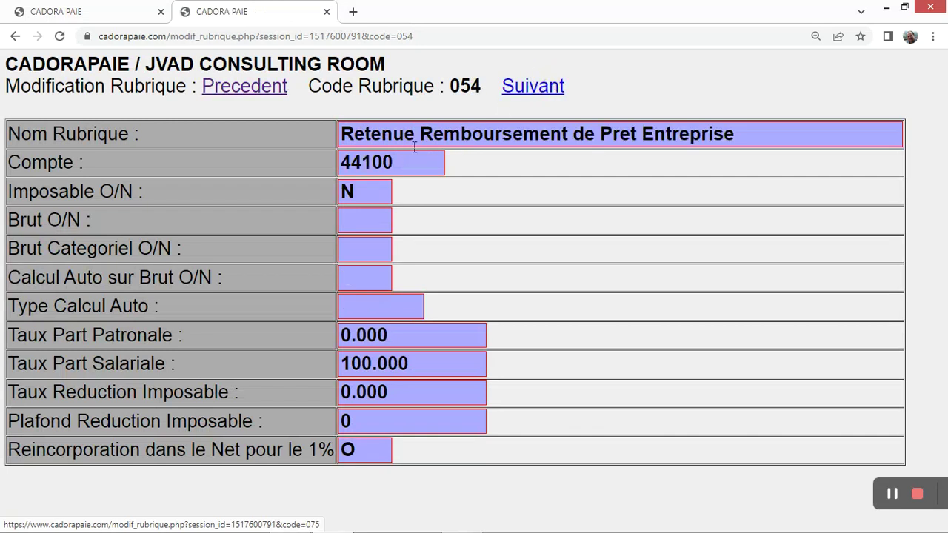
double_click(365, 162)
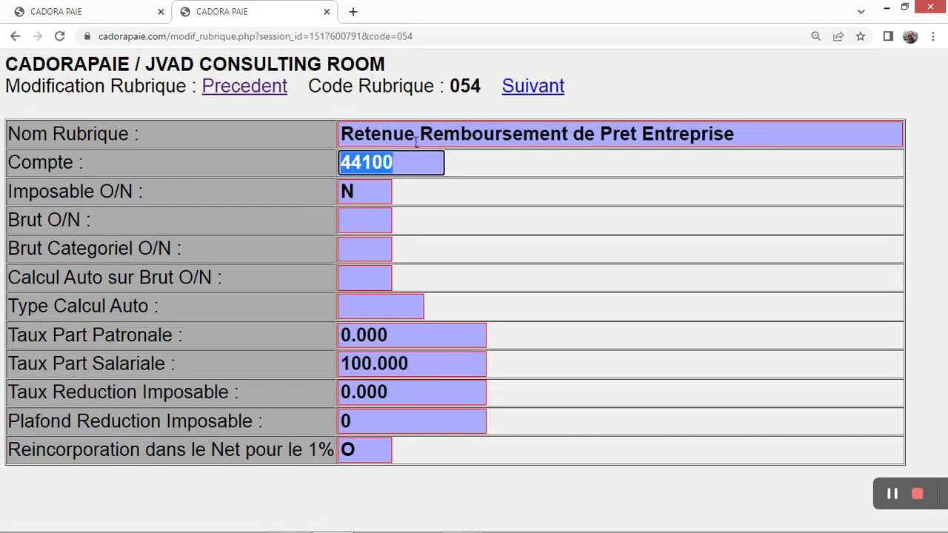
click(529, 95)
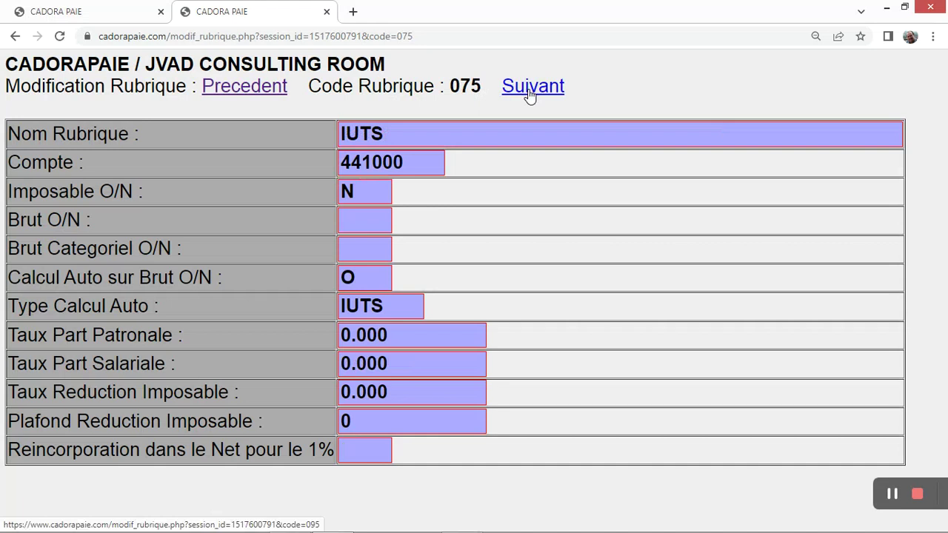
click(529, 95)
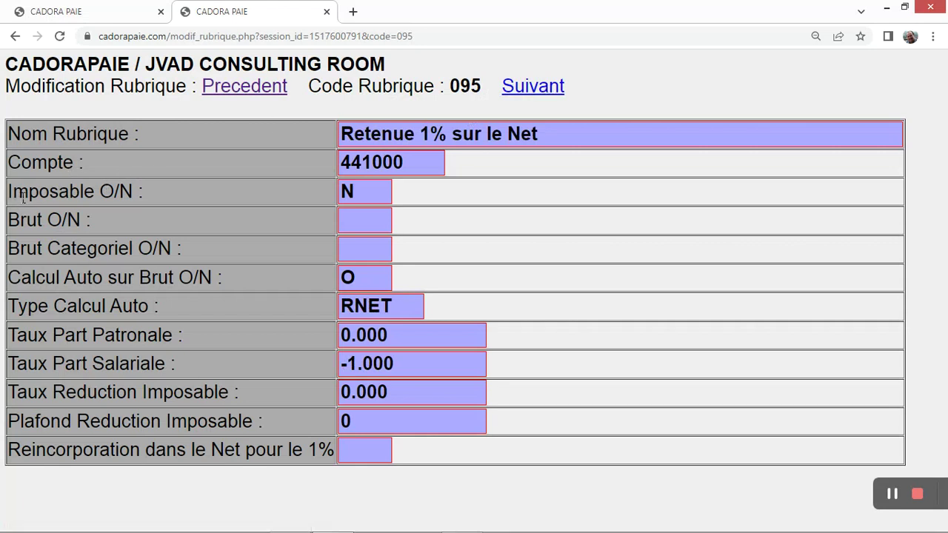
Examine the Imposable O/N setting, starting at rubrique 095 and continuing from 001 forward through 011
drag(27, 194, 226, 198)
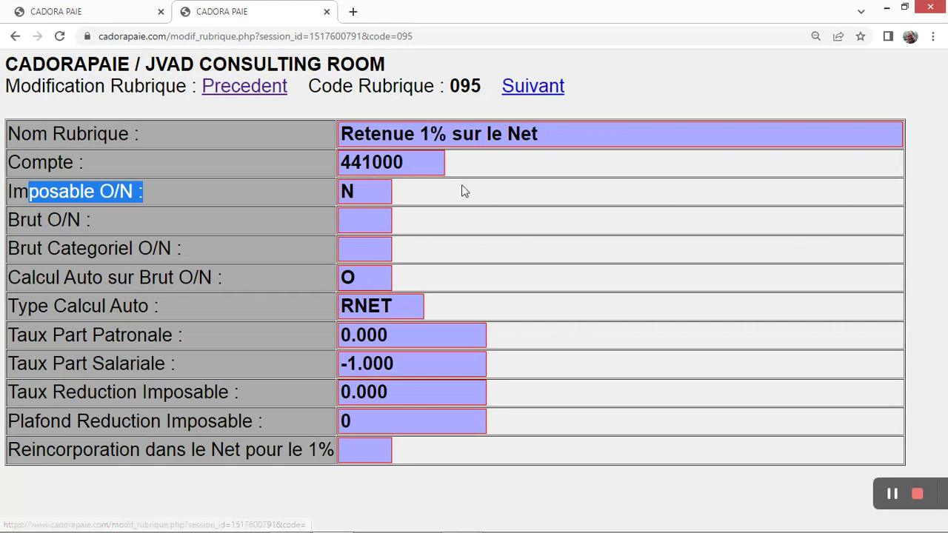
click(531, 89)
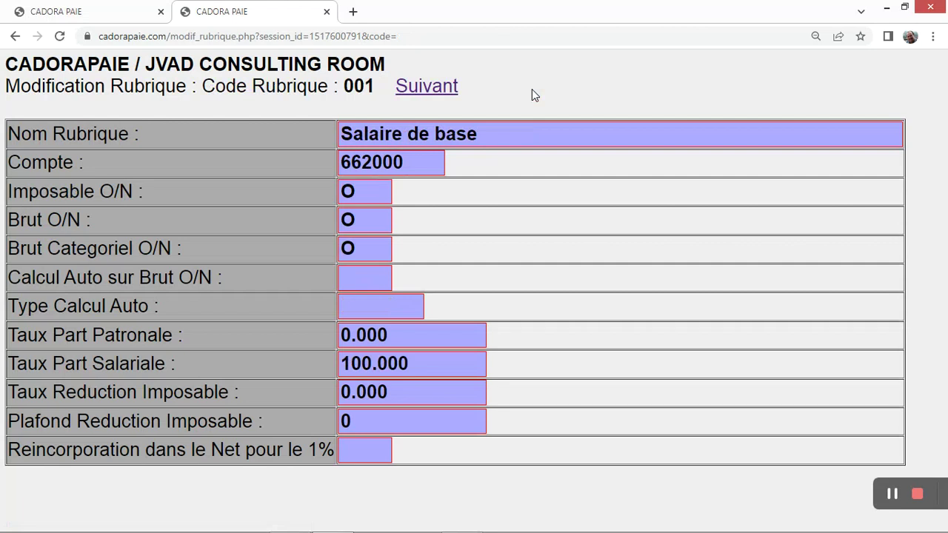
click(428, 92)
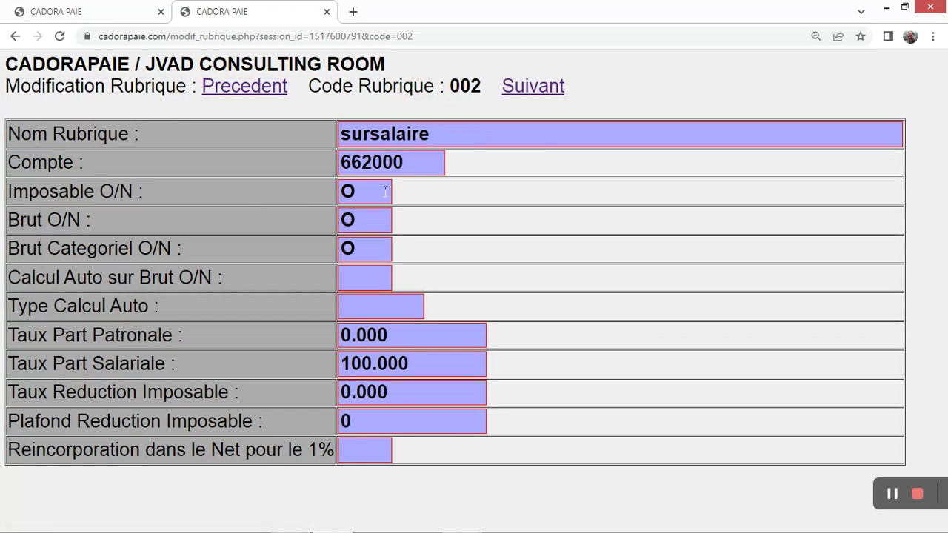
click(546, 90)
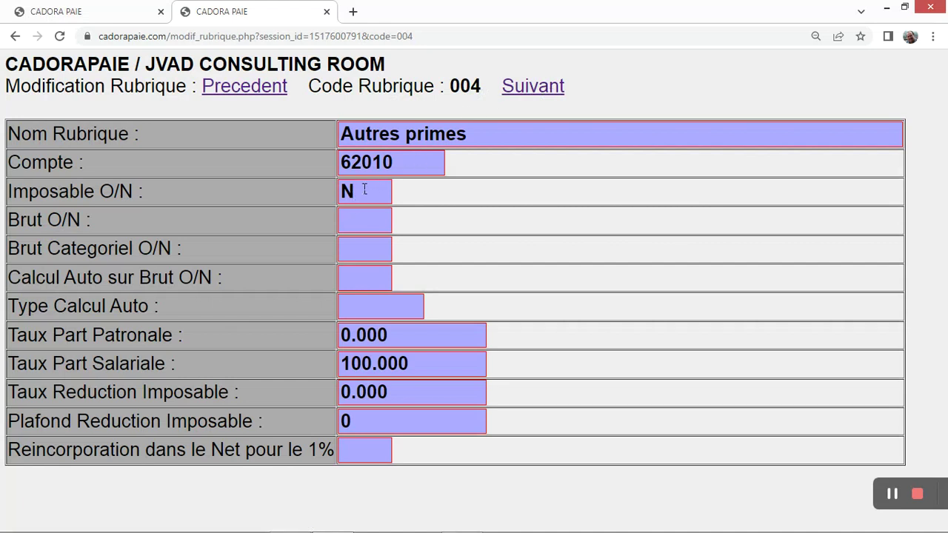
click(534, 86)
click(537, 86)
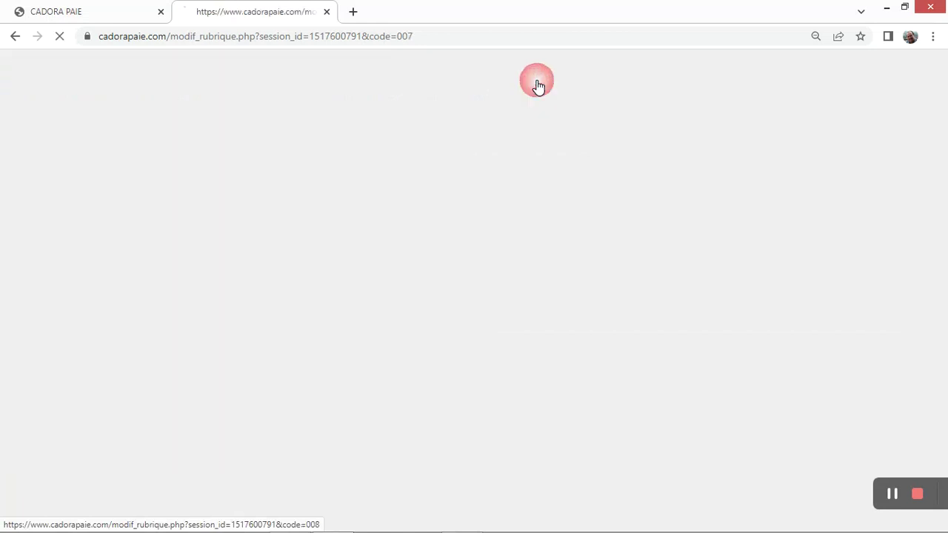
click(538, 86)
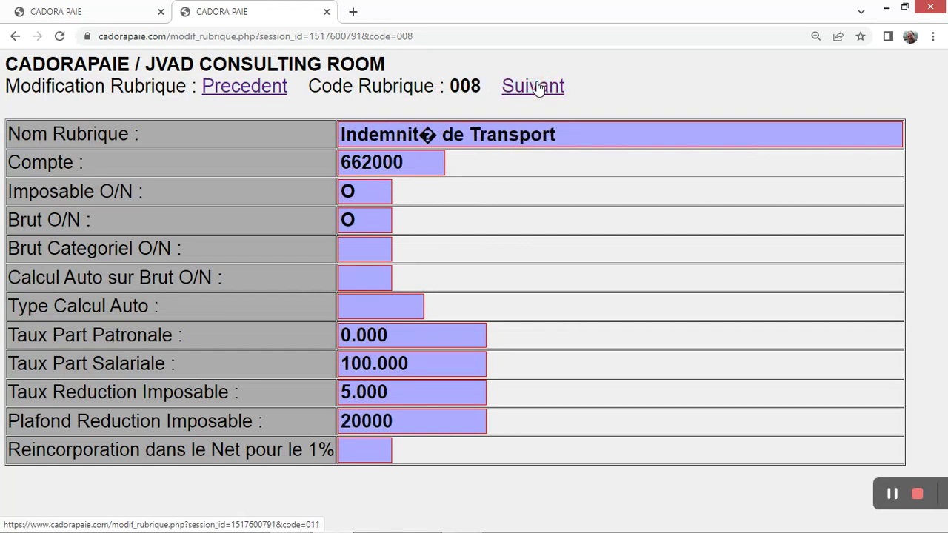
click(539, 86)
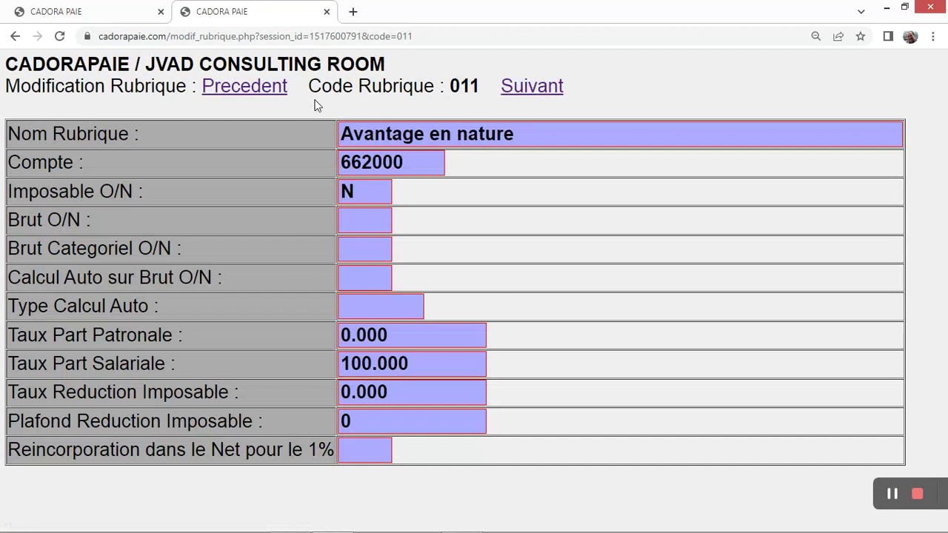
Go back from rubrique 011 to 001 and examine its Brut O/N setting
click(260, 91)
click(261, 90)
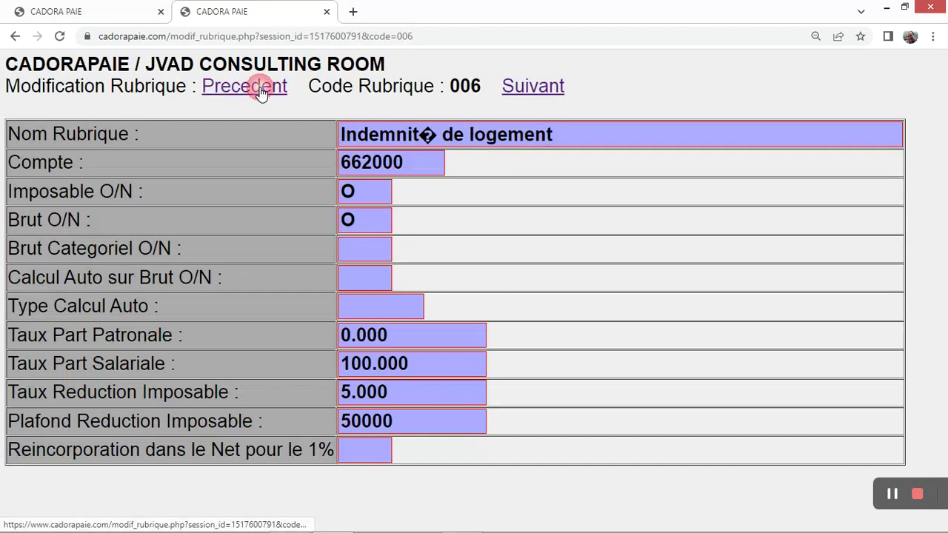
click(261, 90)
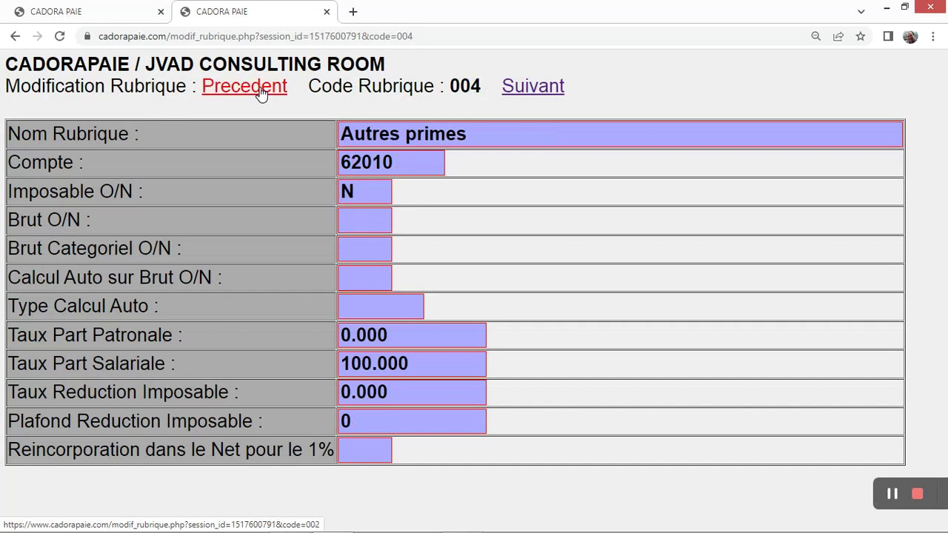
click(260, 91)
click(260, 90)
click(260, 88)
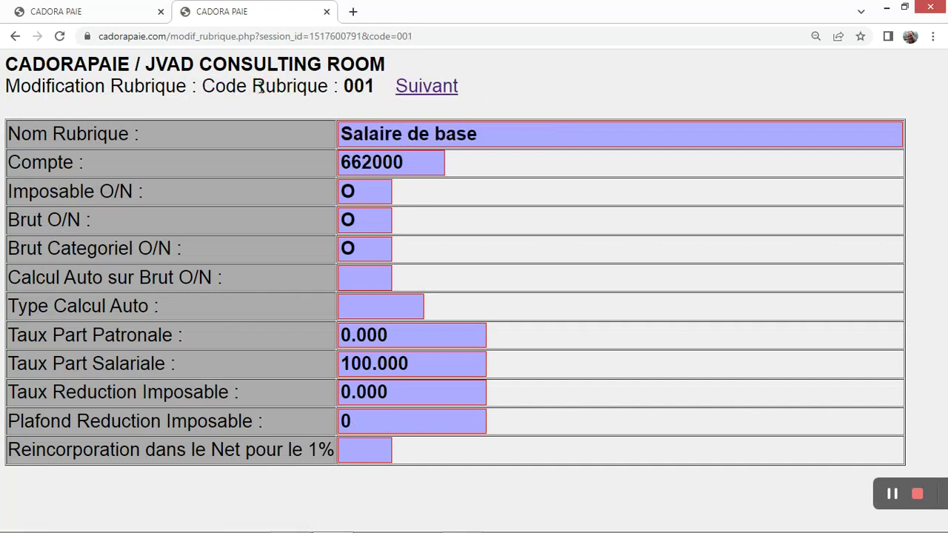
click(350, 224)
double_click(350, 224)
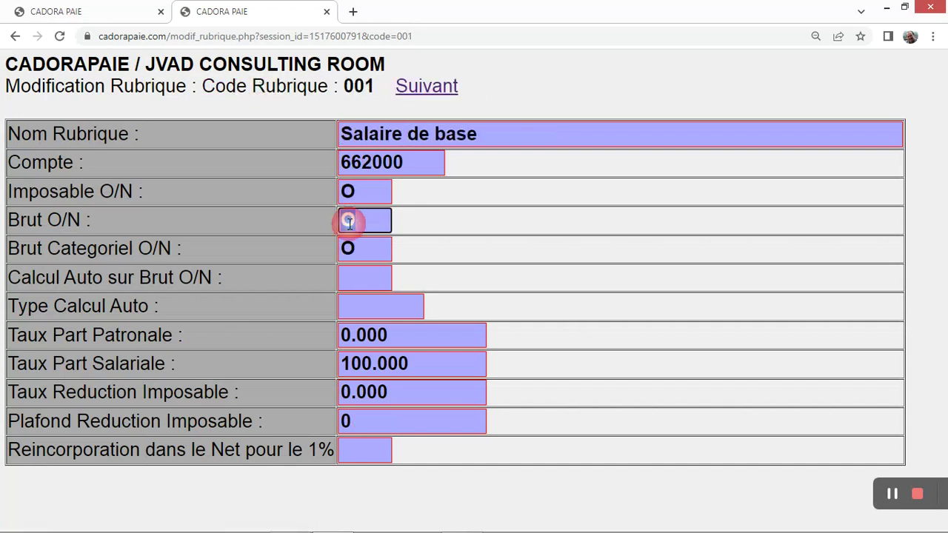
Go forward through rubriques 002 to 012, examining the Brut O/N setting of each
click(434, 87)
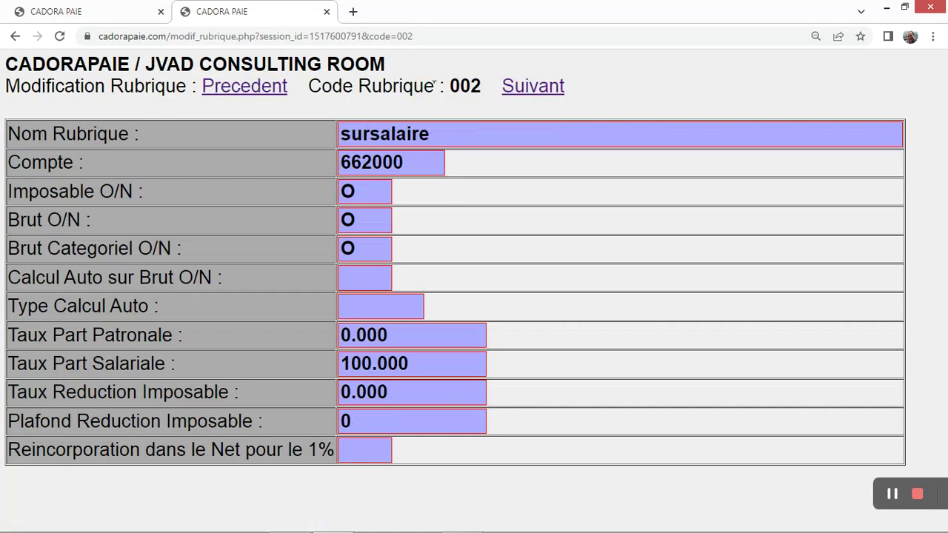
click(531, 94)
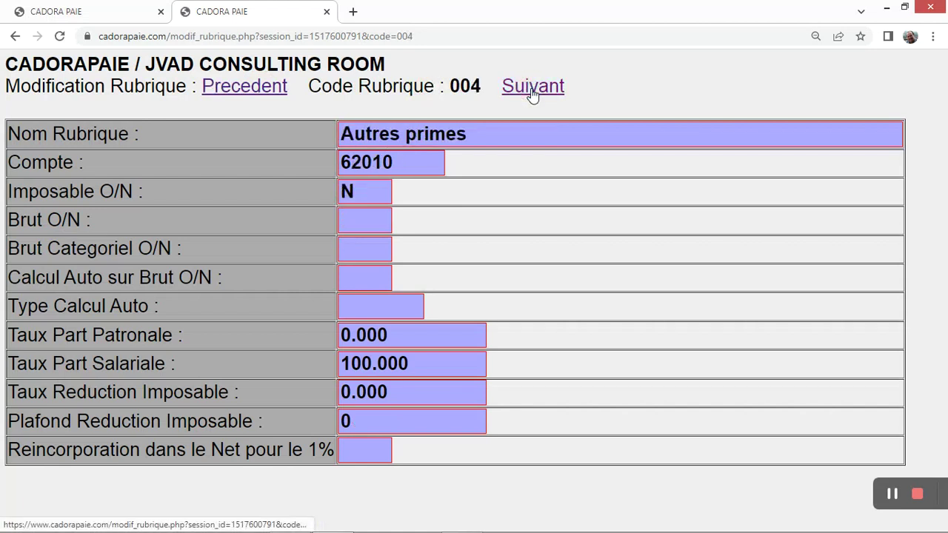
click(531, 94)
click(531, 94)
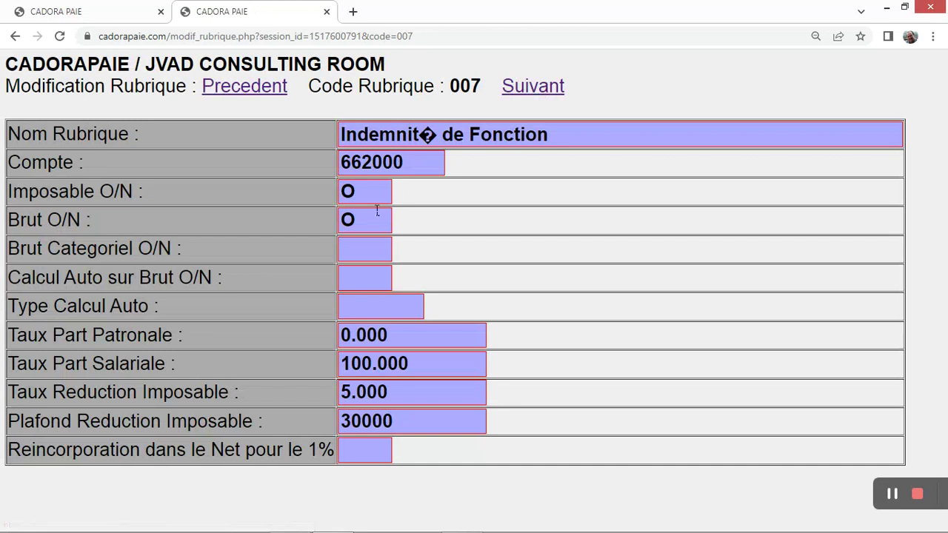
click(357, 224)
click(544, 90)
click(545, 90)
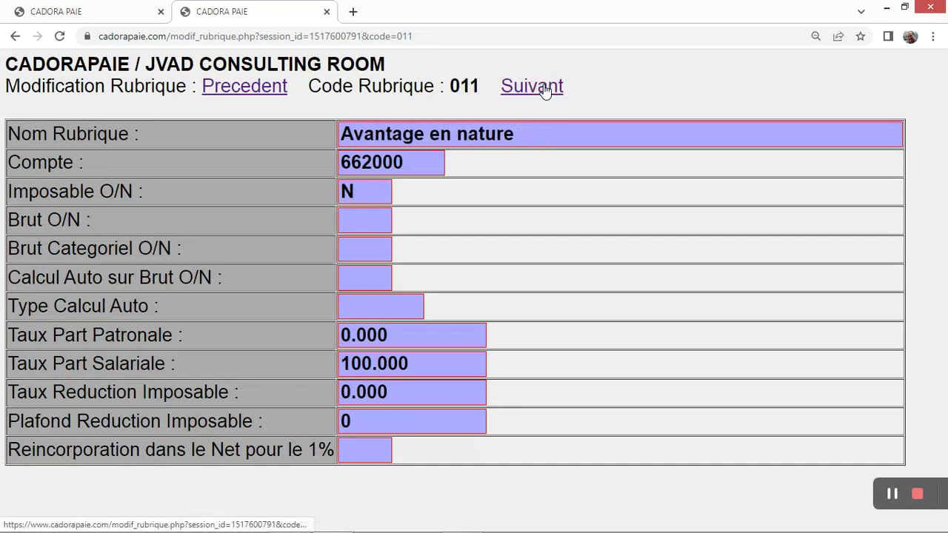
click(544, 89)
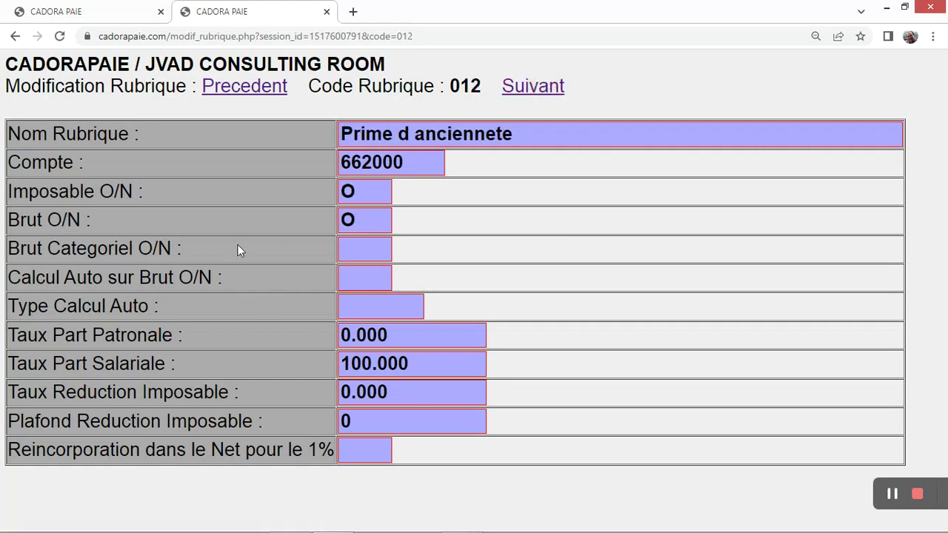
Go back from rubrique 012 to 002 and examine the Brut Categoriel O/N setting
click(268, 87)
click(268, 87)
click(268, 87)
click(268, 87)
click(268, 87)
click(268, 87)
click(268, 88)
click(268, 88)
click(268, 87)
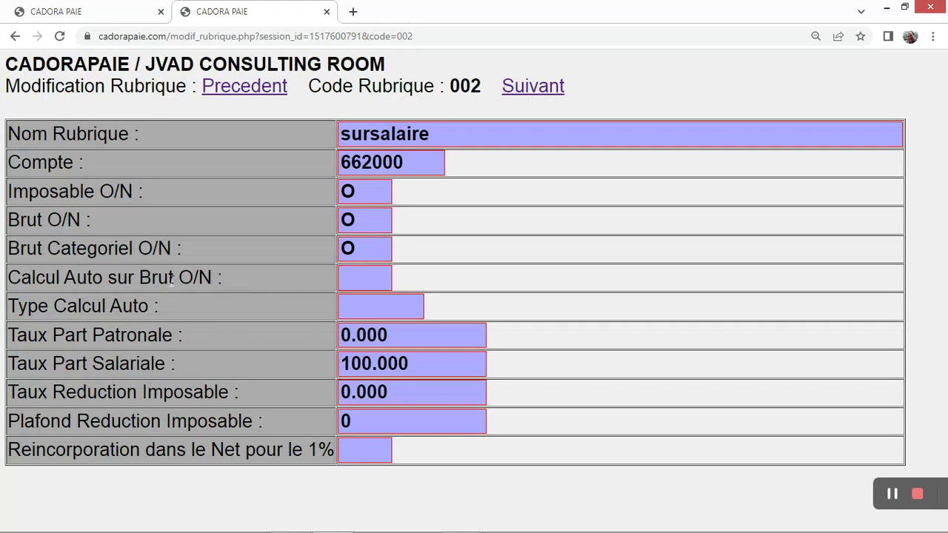
Go forward from rubrique 002 to 053 and examine its Calcul Auto sur Brut O/N and Type Calcul Auto settings
click(538, 88)
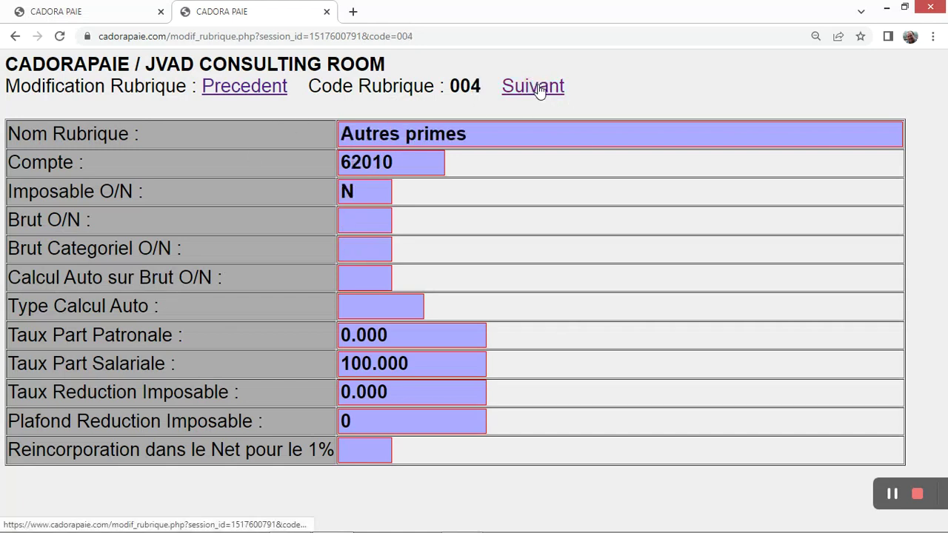
click(539, 87)
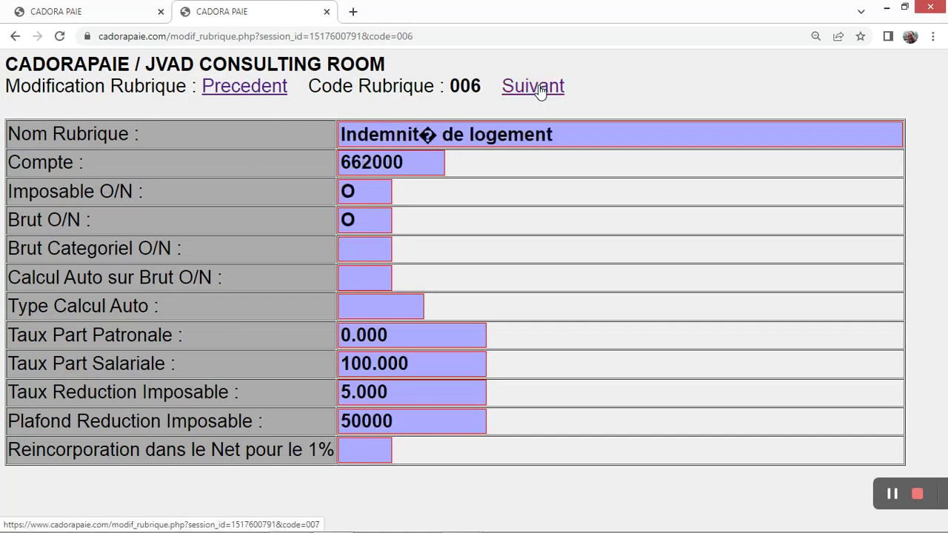
click(538, 87)
click(538, 87)
click(538, 88)
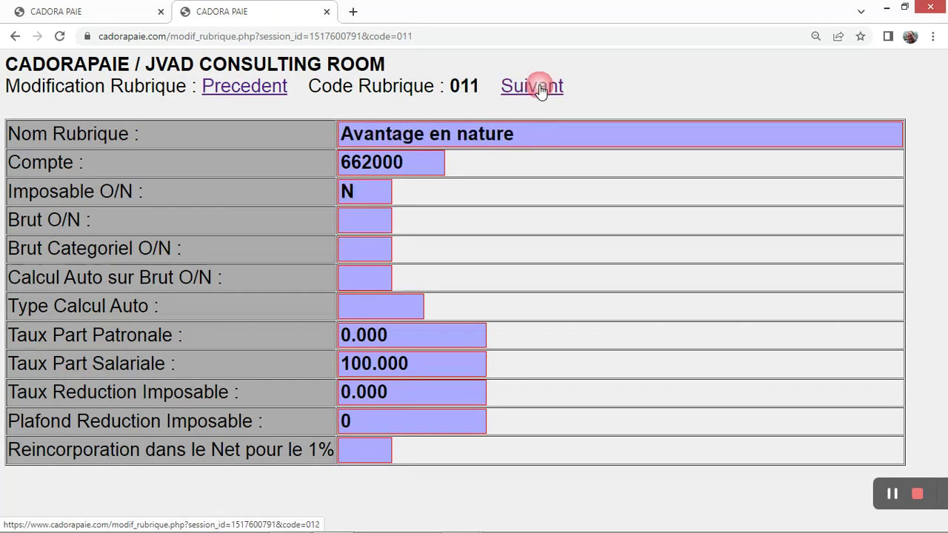
click(539, 88)
click(539, 87)
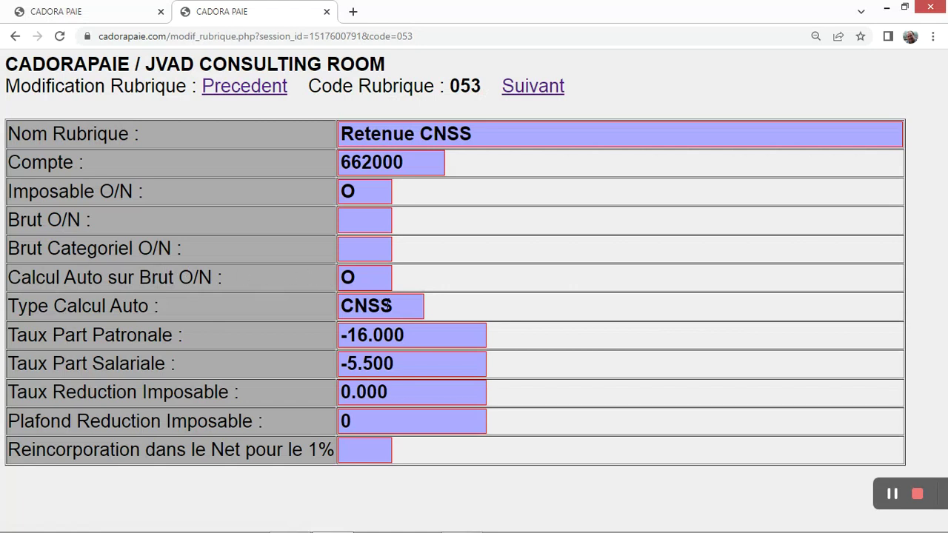
double_click(356, 279)
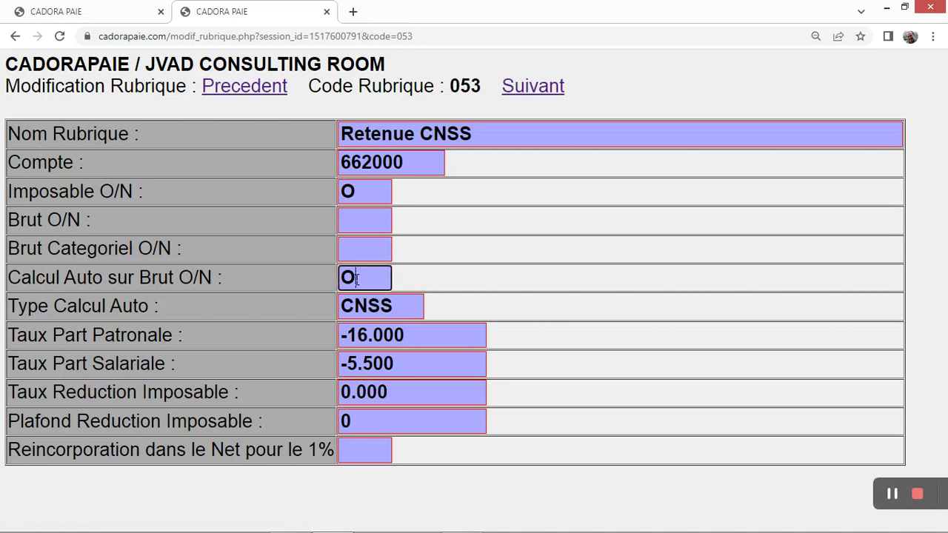
double_click(394, 311)
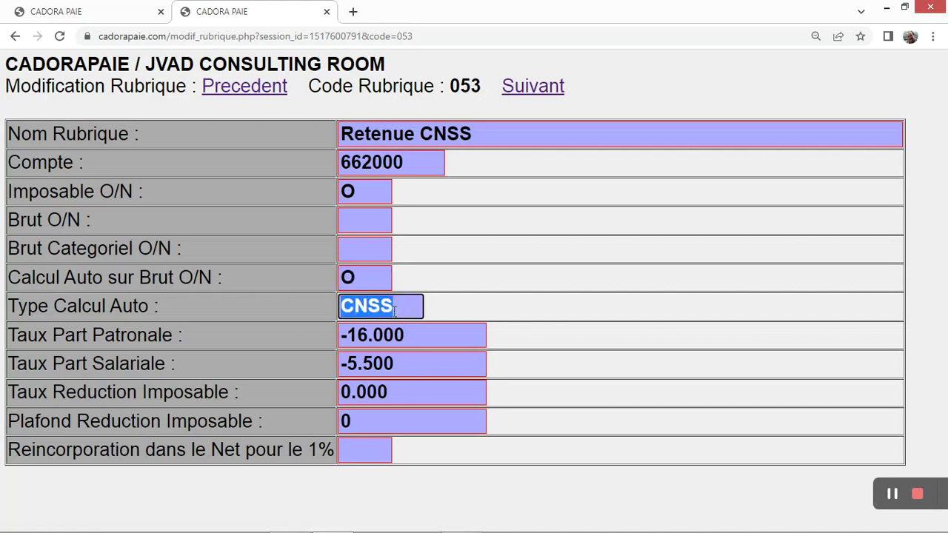
Continue to rubriques 075 and 095, examining the Calcul Auto sur Brut O/N and Type Calcul Auto settings of each
click(548, 89)
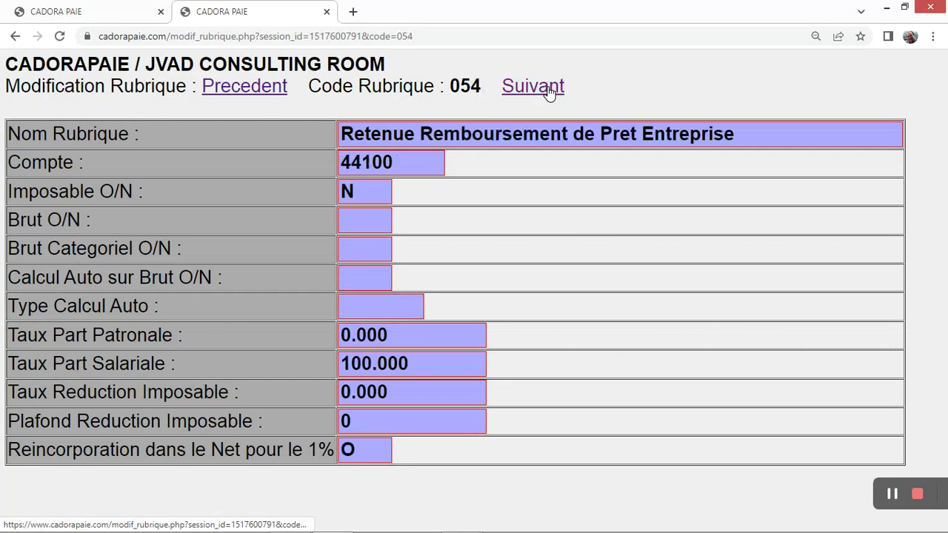
click(548, 89)
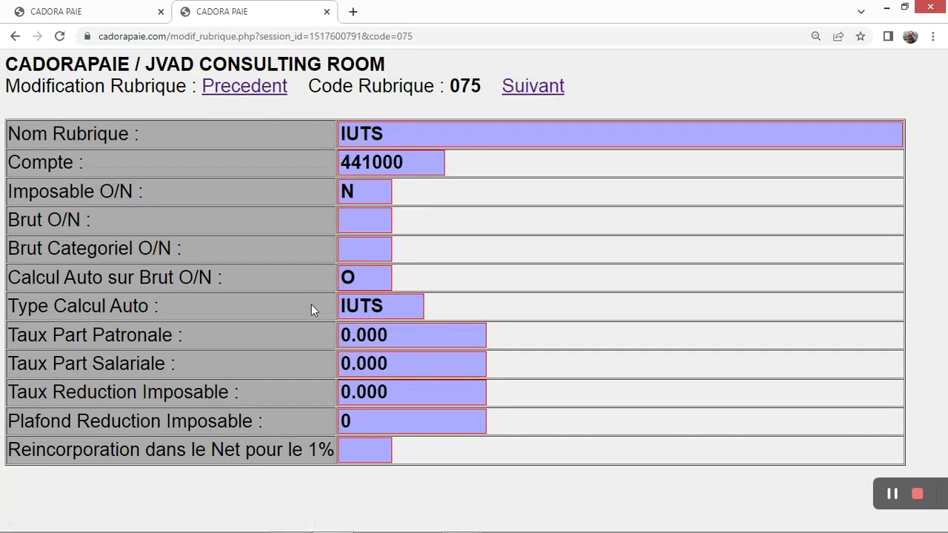
click(357, 277)
double_click(358, 276)
double_click(357, 307)
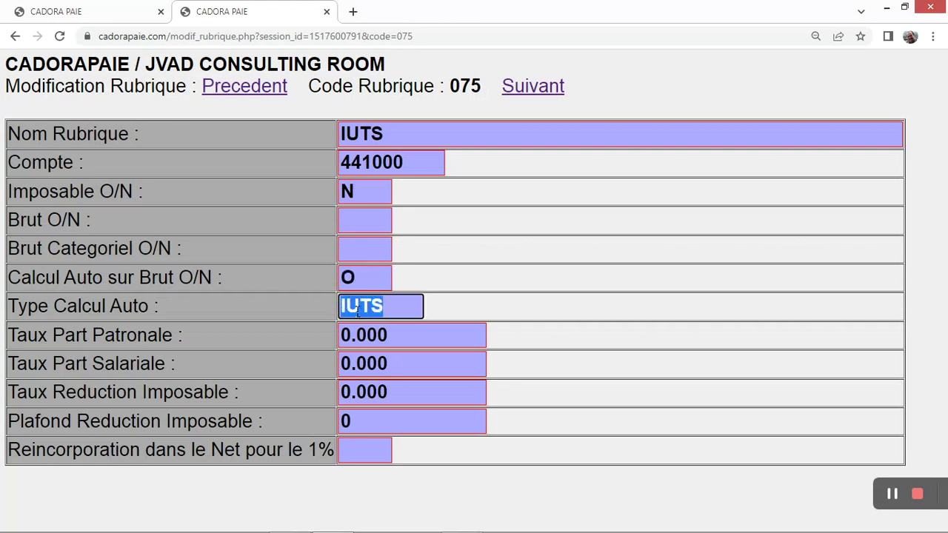
click(534, 96)
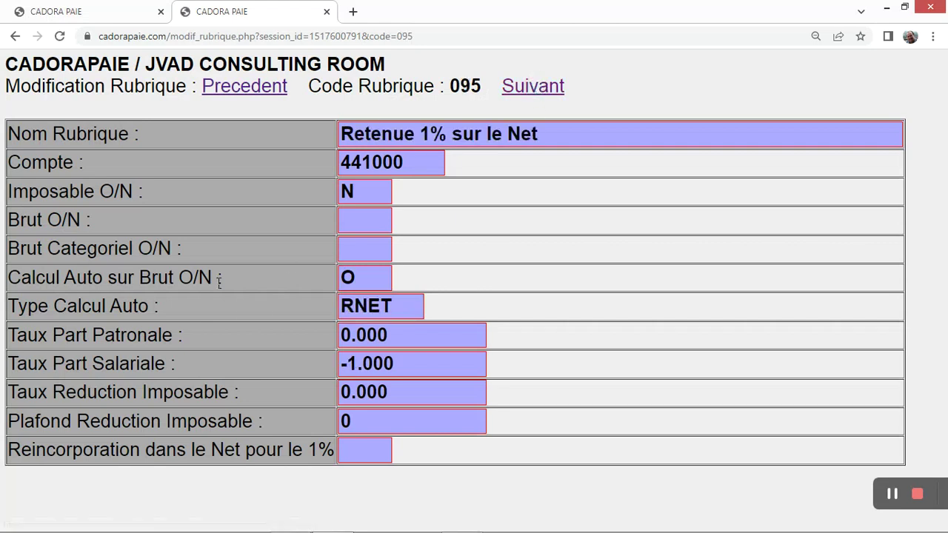
click(363, 277)
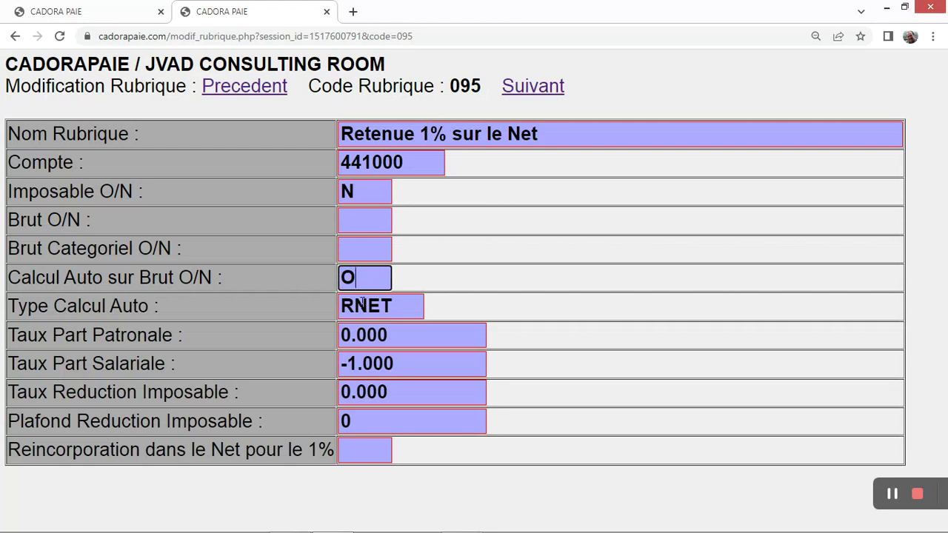
double_click(371, 306)
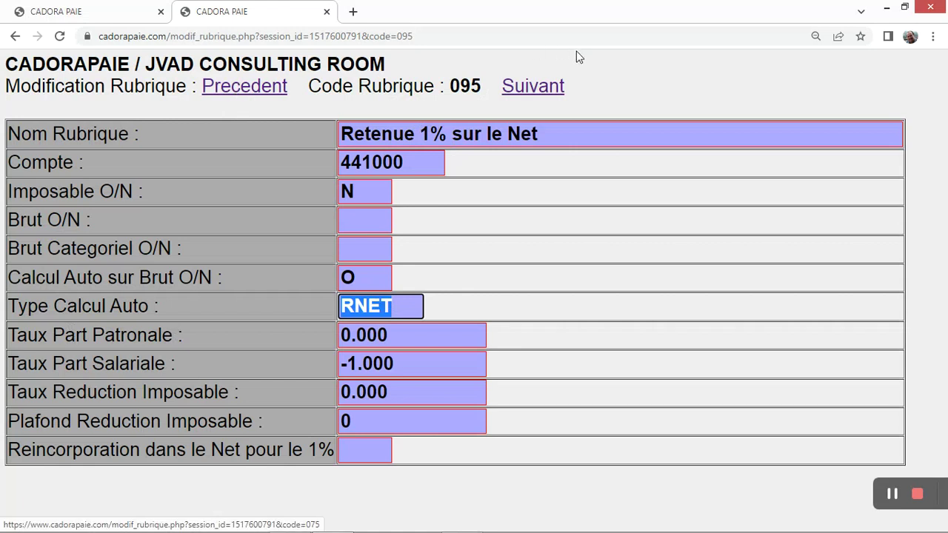
Move on from rubrique 095 to 001 and forward to 053, examining Taux Part Patronale and Taux Part Salariale
click(541, 89)
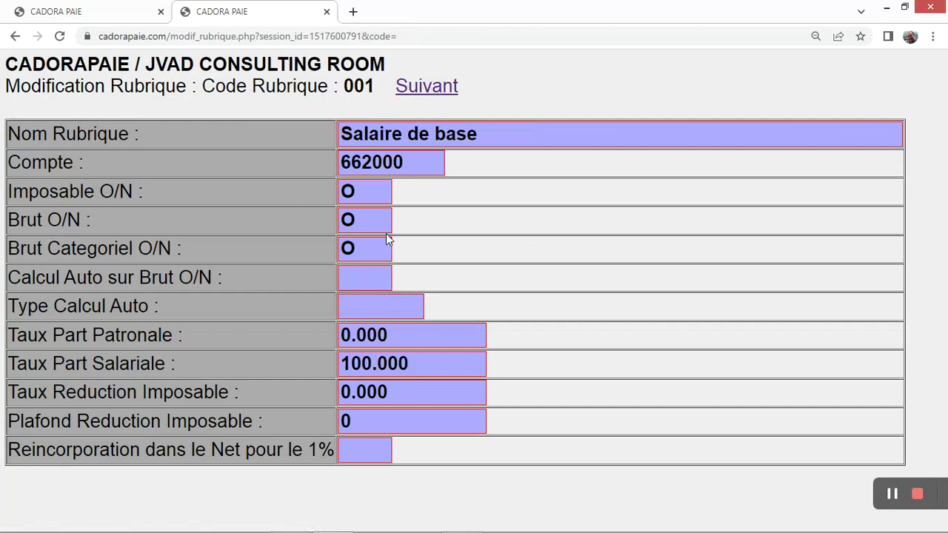
click(434, 85)
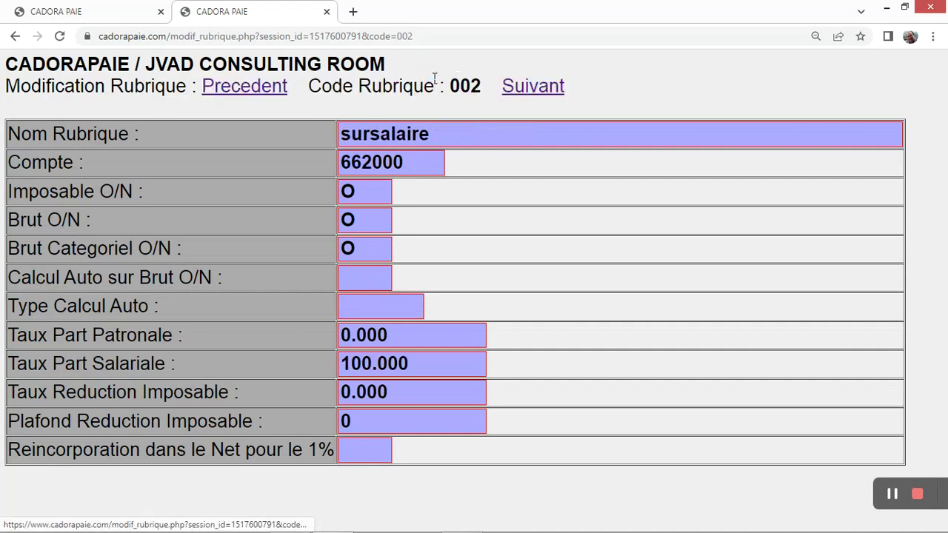
click(534, 90)
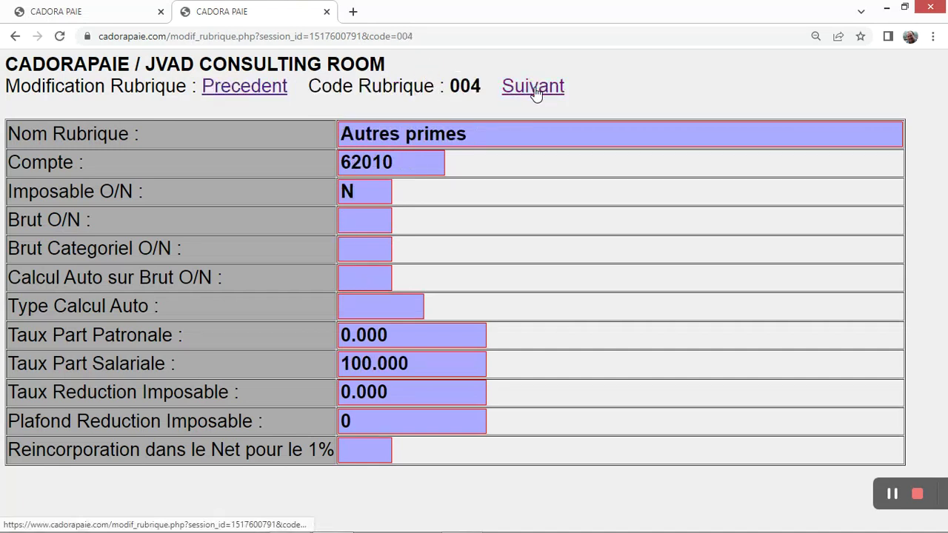
click(534, 89)
click(535, 89)
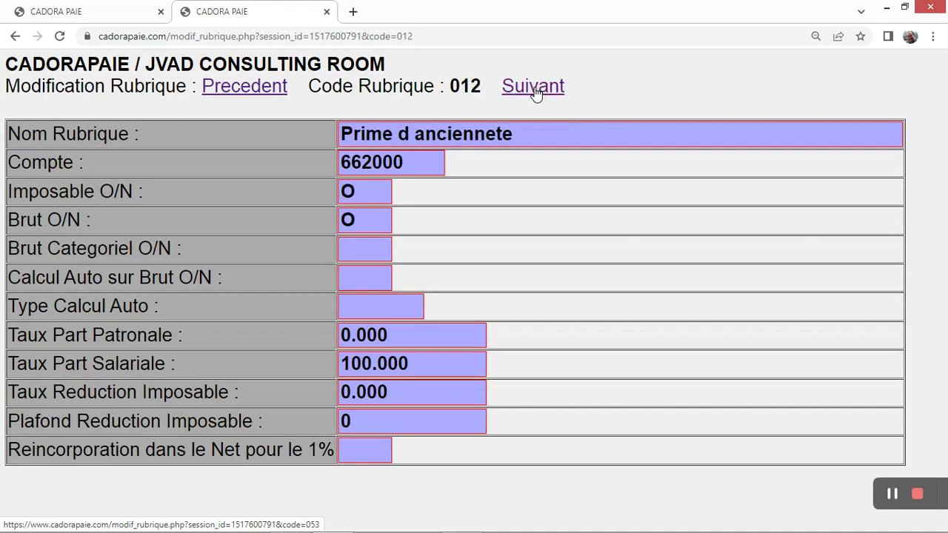
click(536, 92)
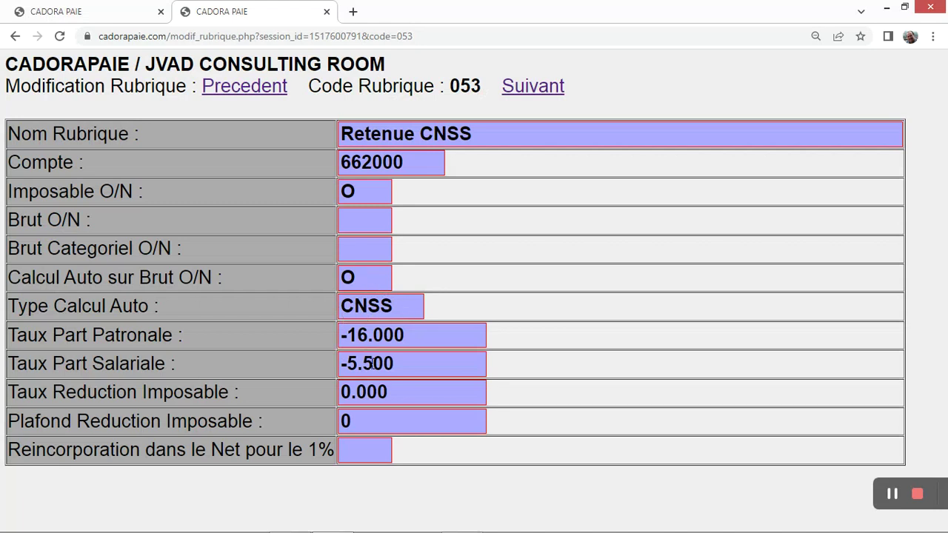
Compare the employer and employee rates of rubriques 054 and 053, continuing forward through 075 to 095
click(539, 92)
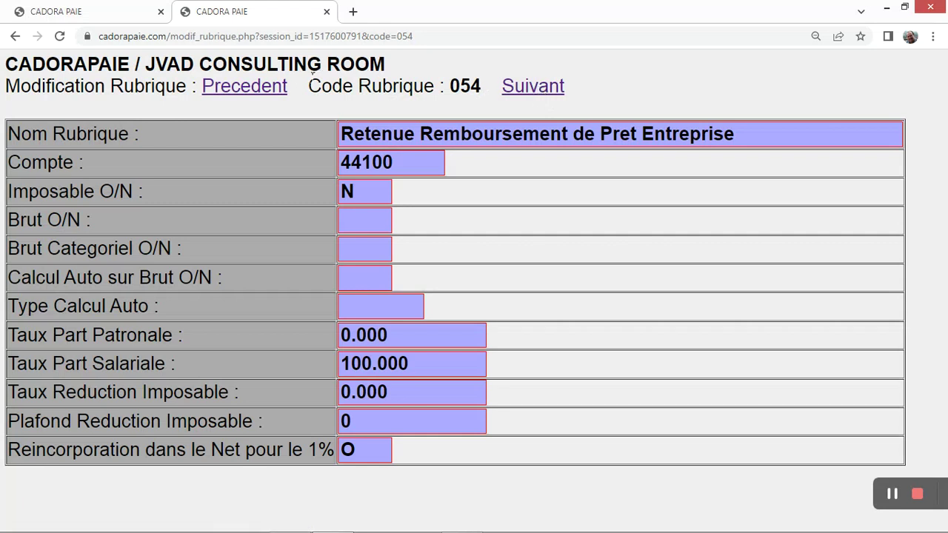
click(259, 91)
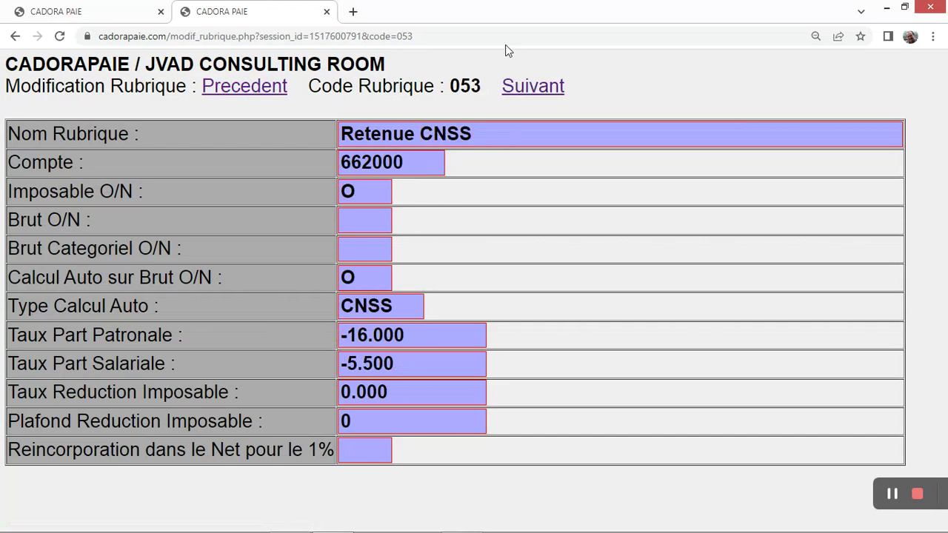
click(545, 90)
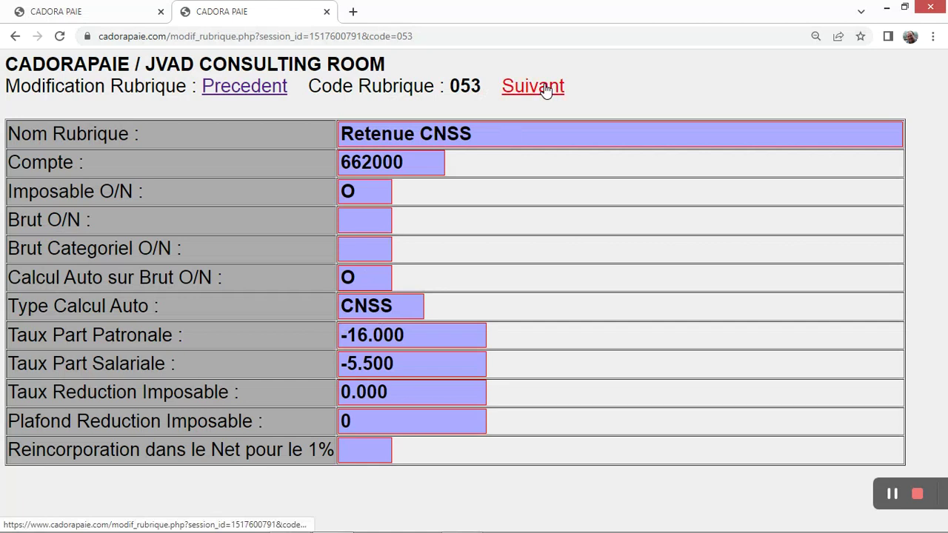
click(546, 90)
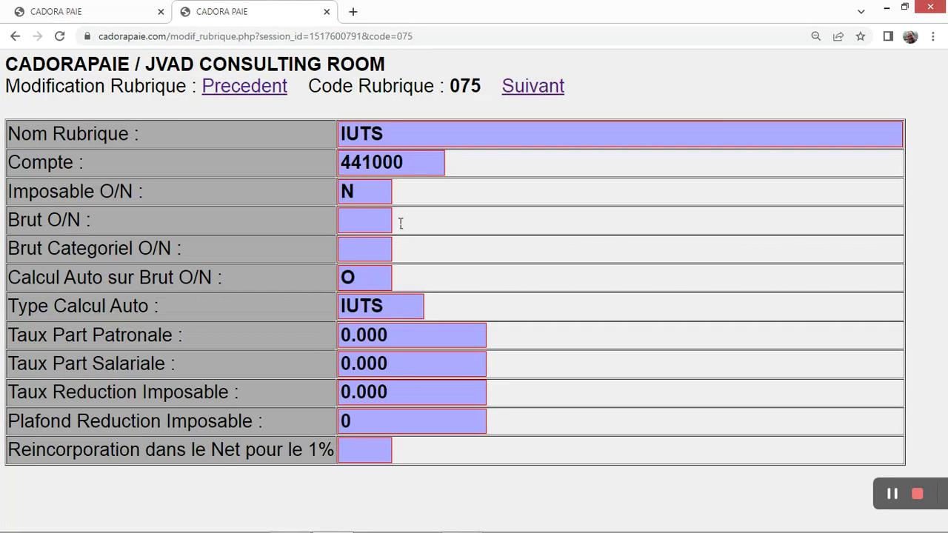
click(525, 89)
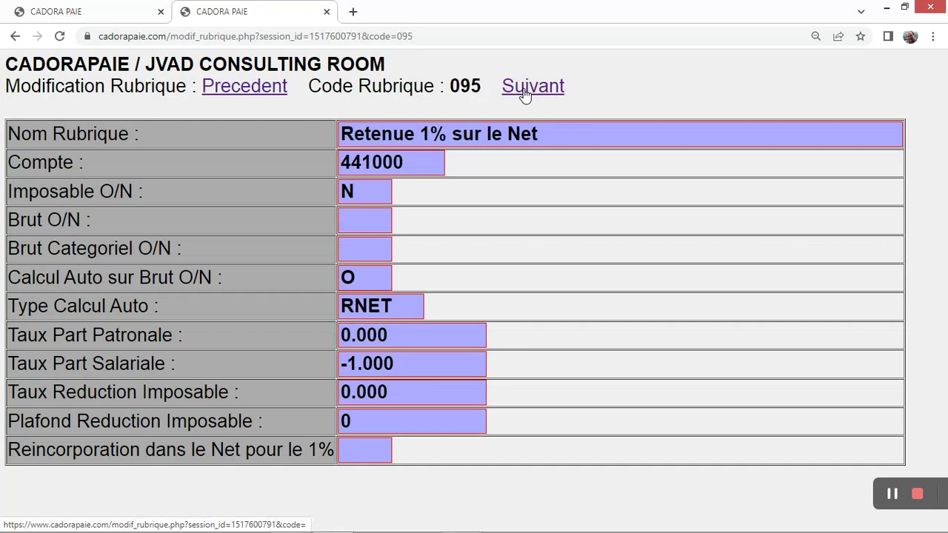
Return to rubrique 001 and advance to 006, examining its Taux Reduction Imposable and Plafond Reduction Imposable
click(525, 92)
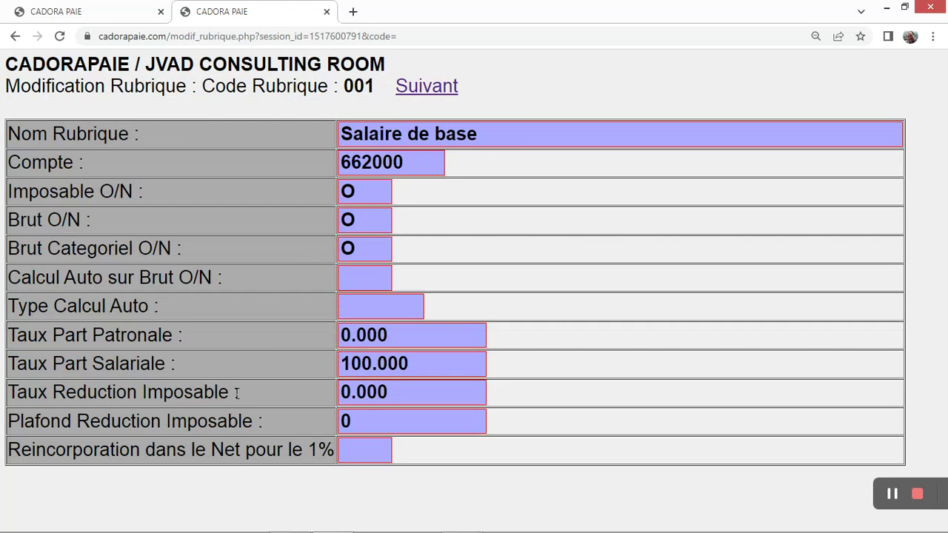
click(428, 94)
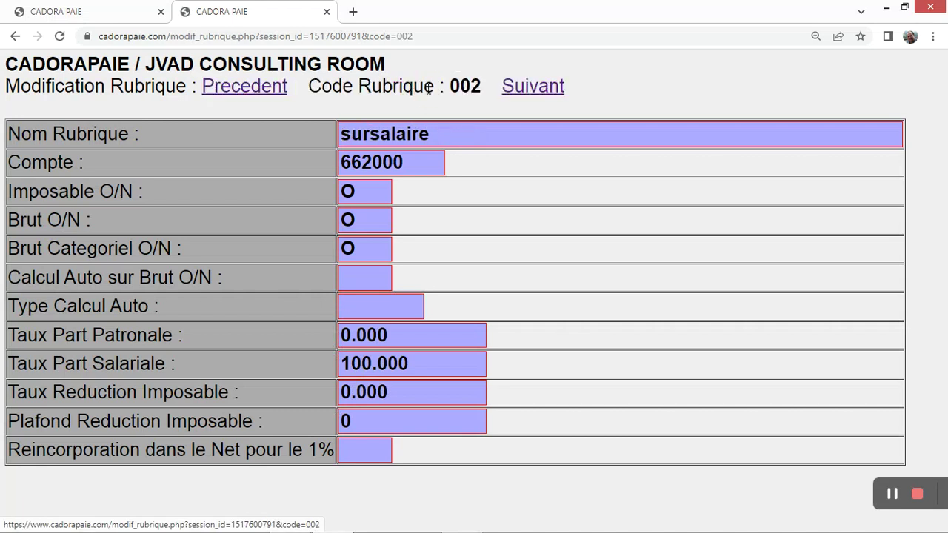
click(514, 91)
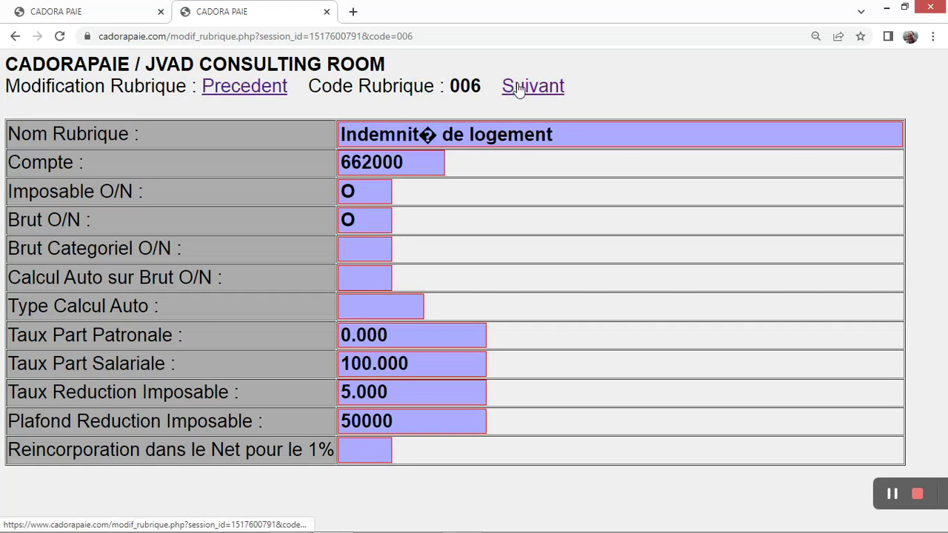
click(517, 90)
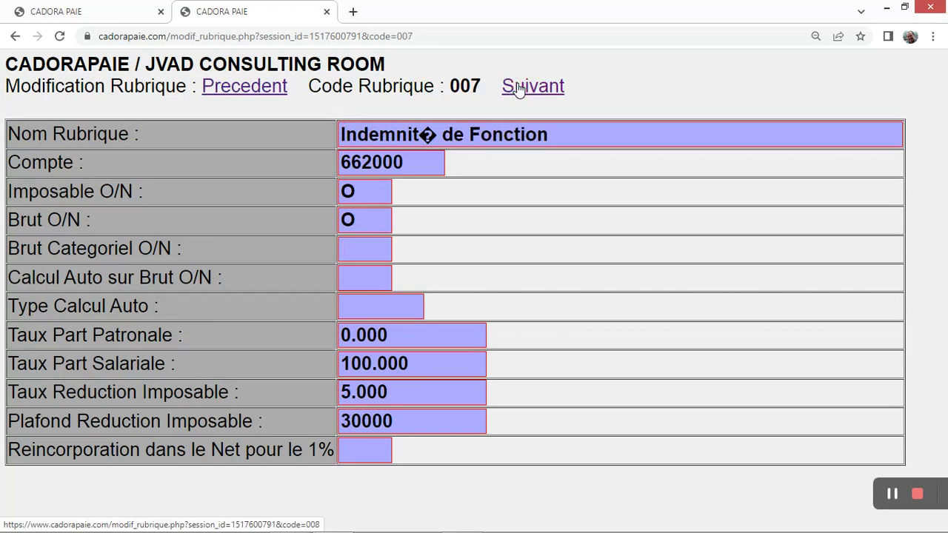
click(254, 87)
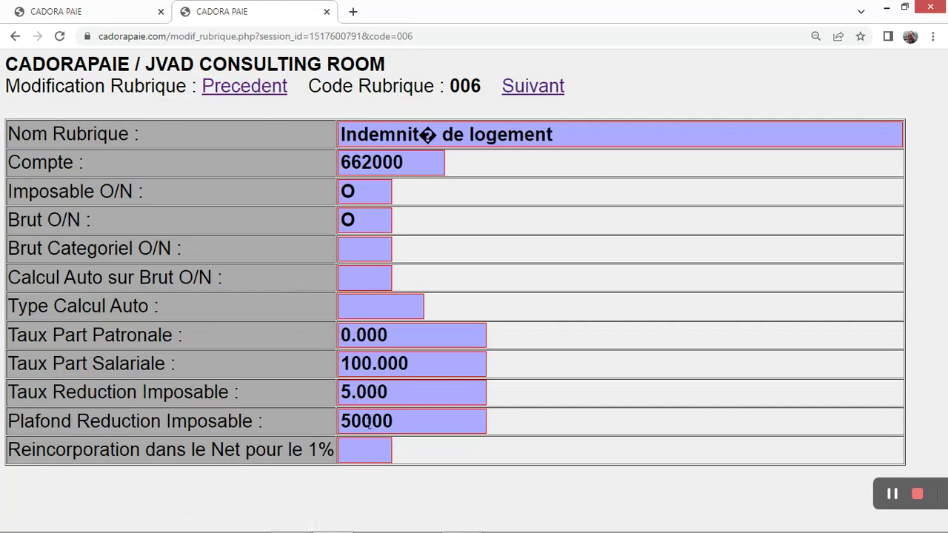
double_click(368, 421)
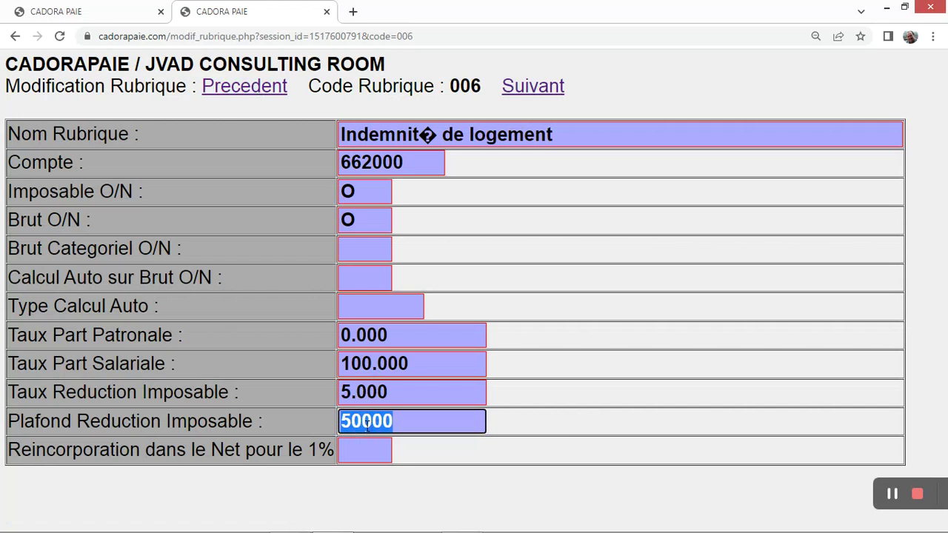
Examine the Taux Reduction Imposable and Plafond Reduction Imposable of rubriques 007 and 008
click(529, 88)
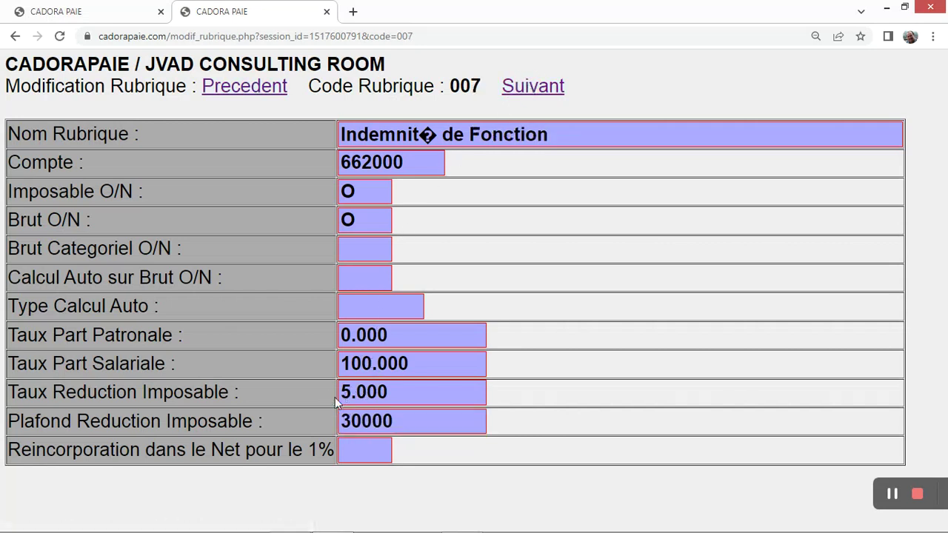
click(358, 397)
double_click(358, 397)
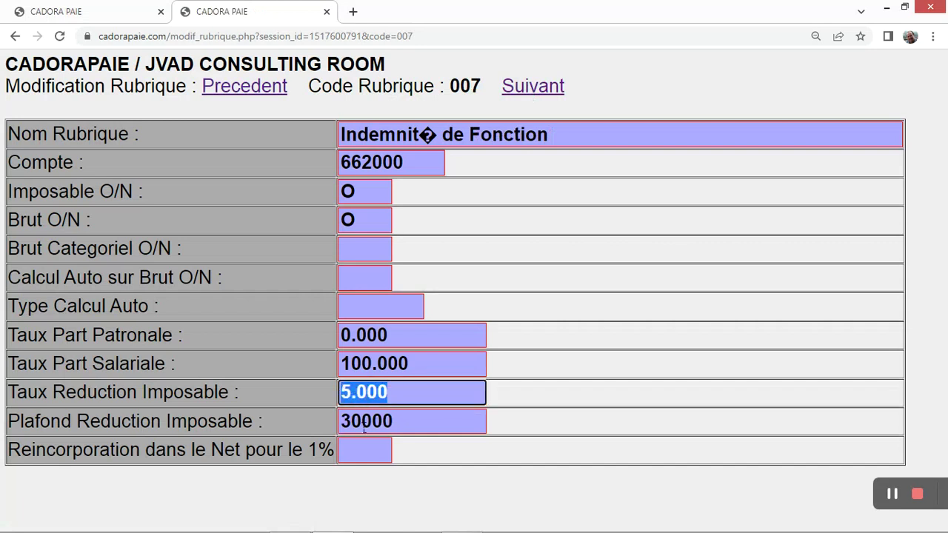
double_click(363, 424)
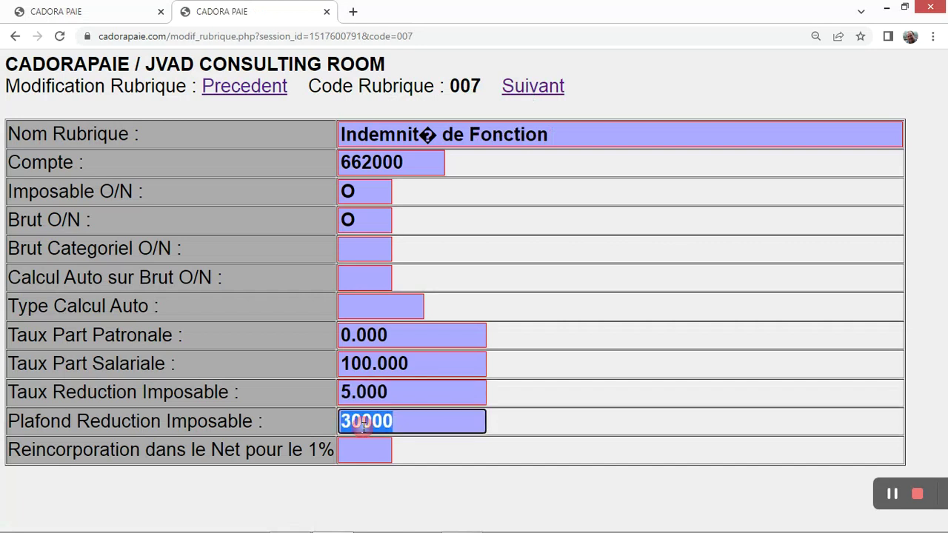
click(530, 91)
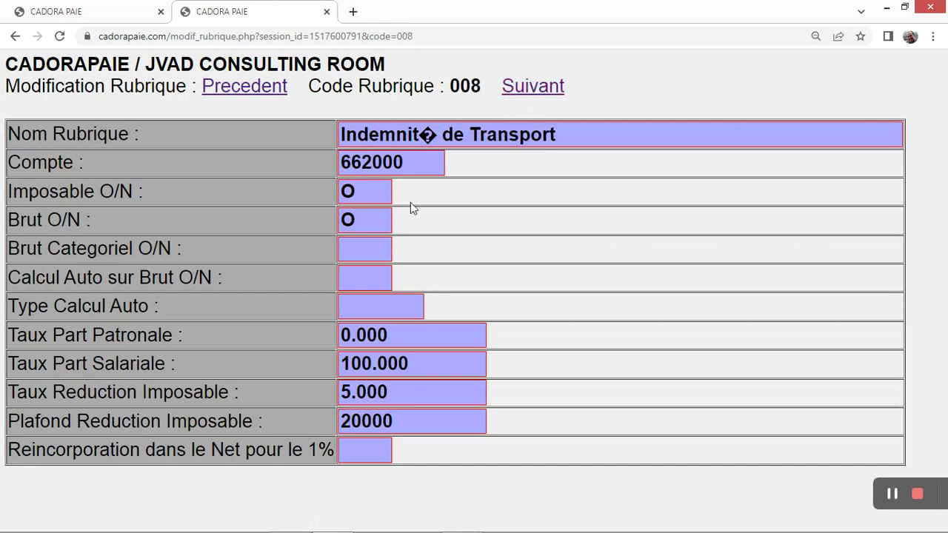
click(363, 394)
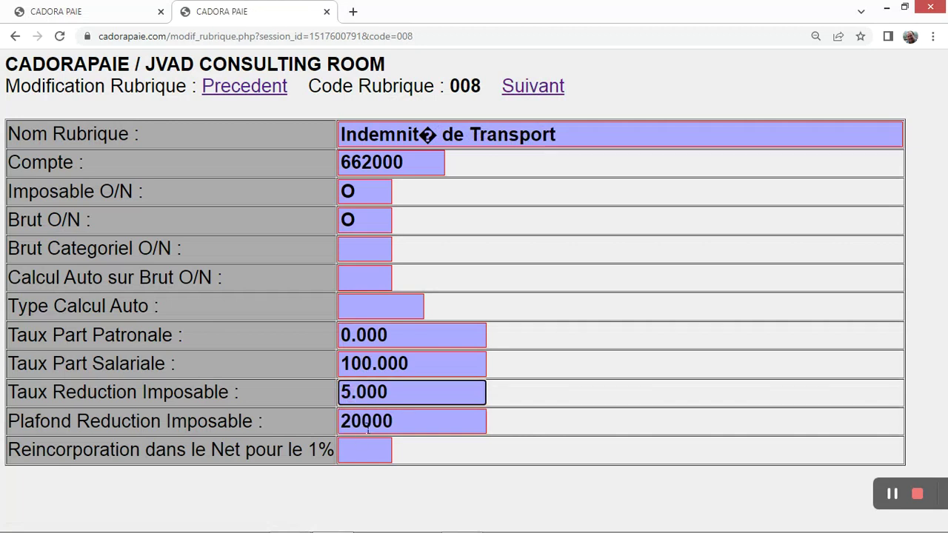
double_click(368, 429)
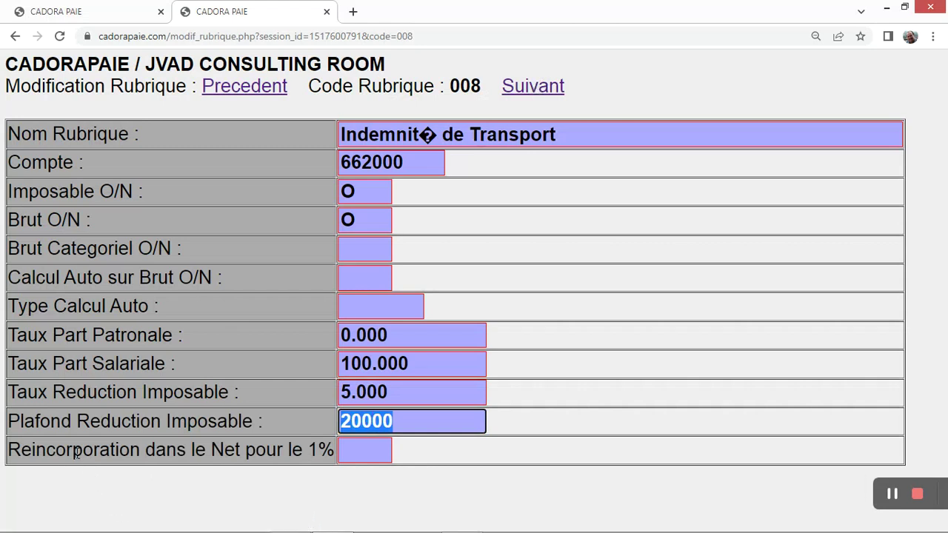
Highlight the Reincorporation dans le Net pour le 1% label in rubrique 008 and go back to rubrique 001
drag(99, 451, 264, 457)
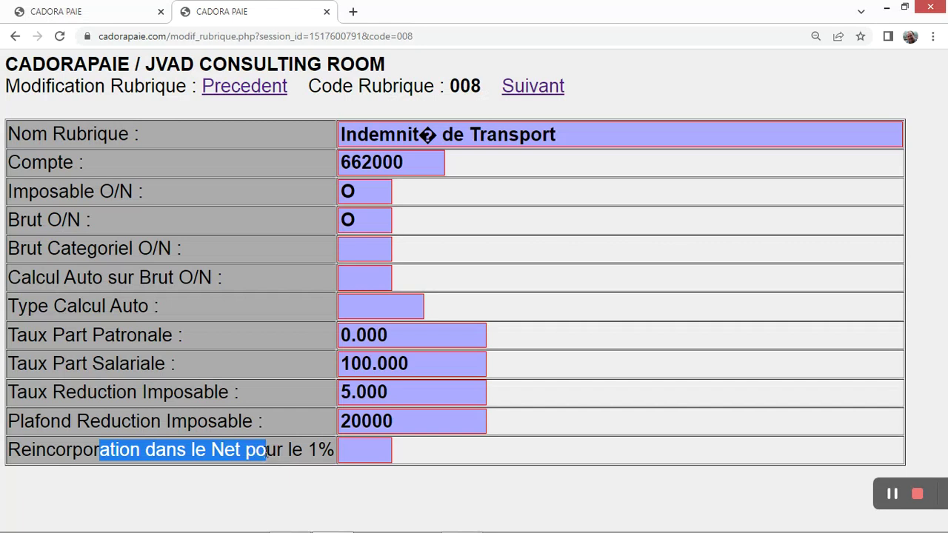
click(241, 87)
click(241, 87)
click(241, 87)
click(240, 87)
click(241, 87)
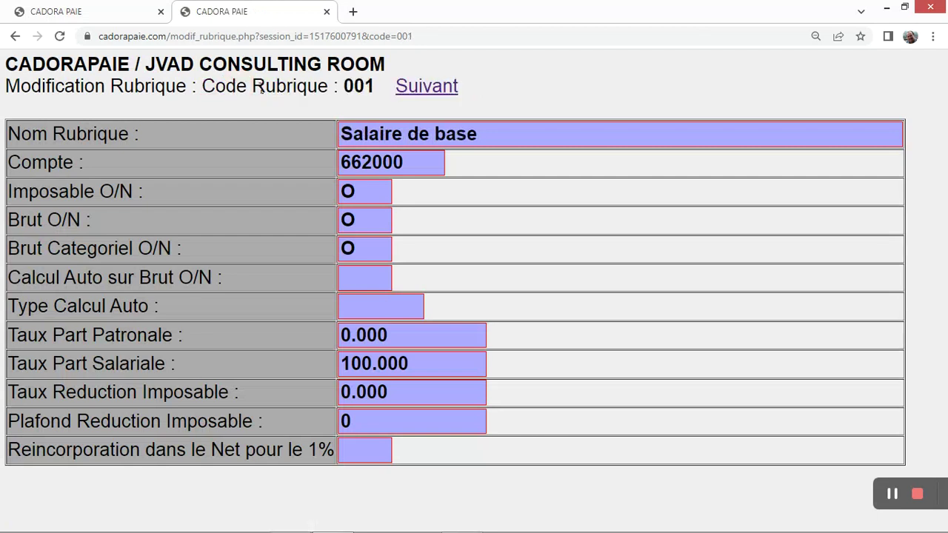
Go forward from rubrique 001 to 054, examine its name and Reincorporation dans le Net pour le 1% setting, and continue to the following rubrique
click(423, 86)
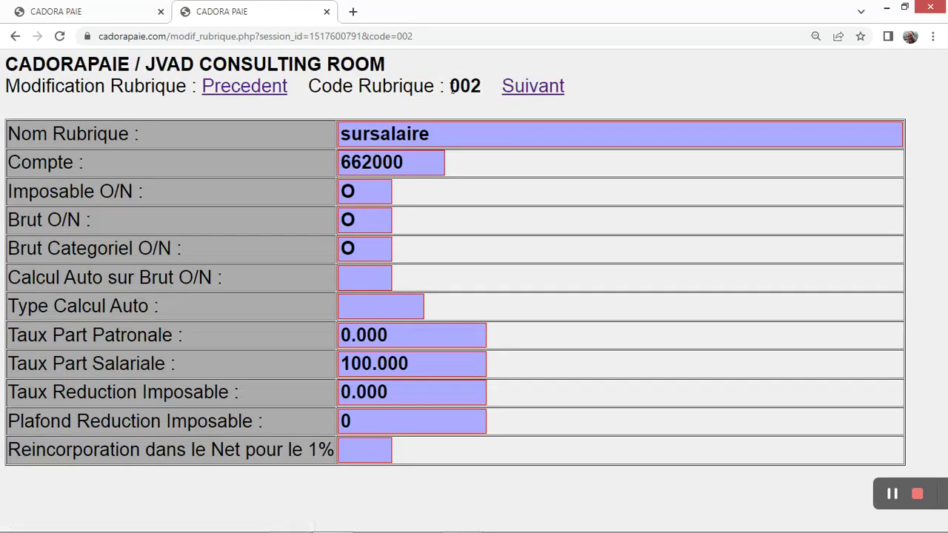
click(543, 90)
click(552, 91)
click(553, 90)
click(553, 89)
click(554, 90)
click(554, 89)
click(555, 89)
click(556, 90)
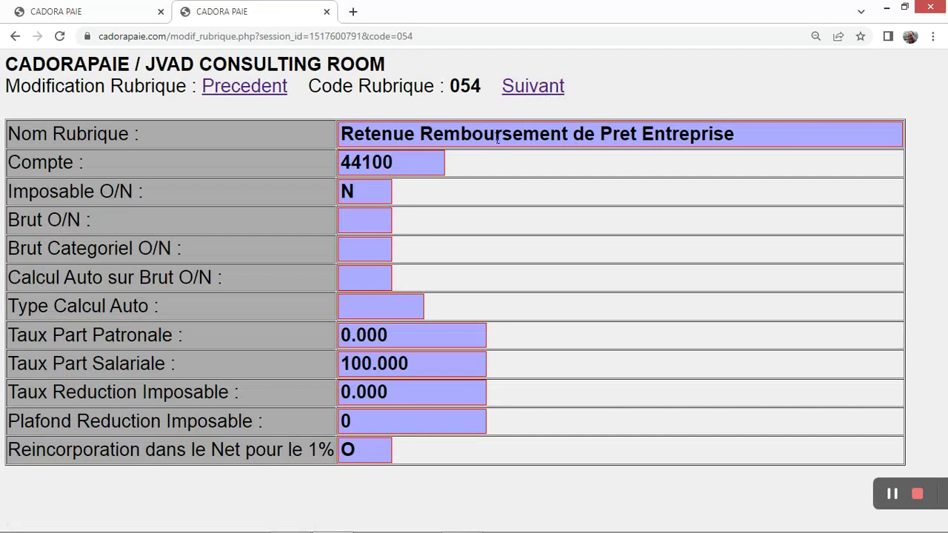
triple_click(500, 135)
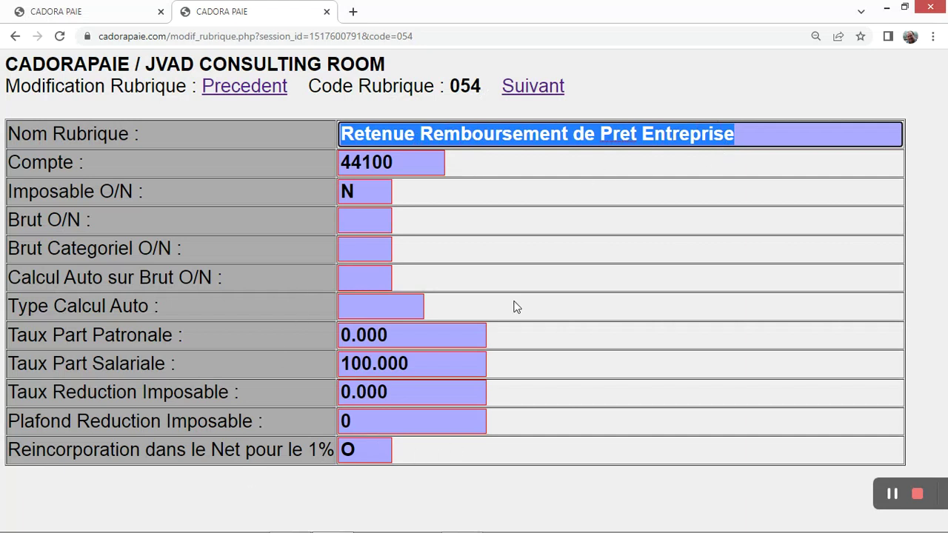
click(533, 87)
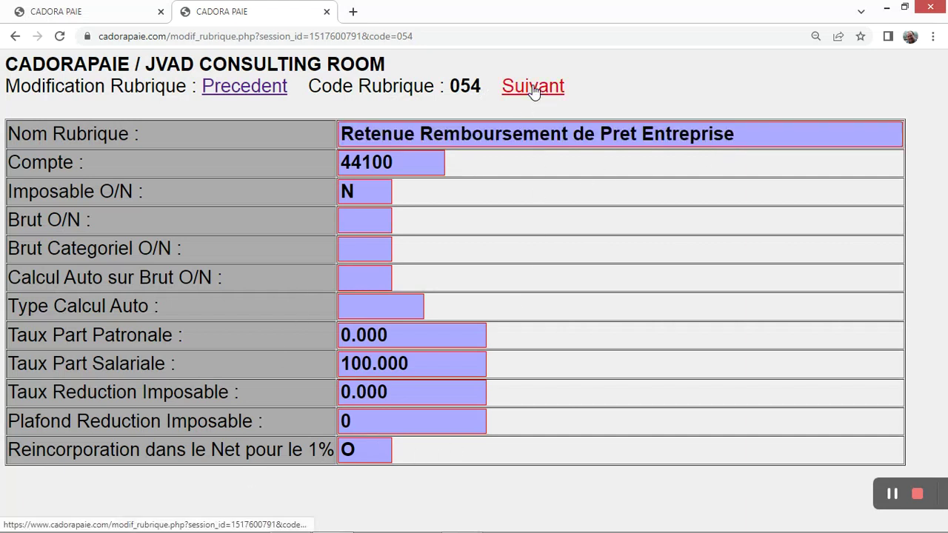